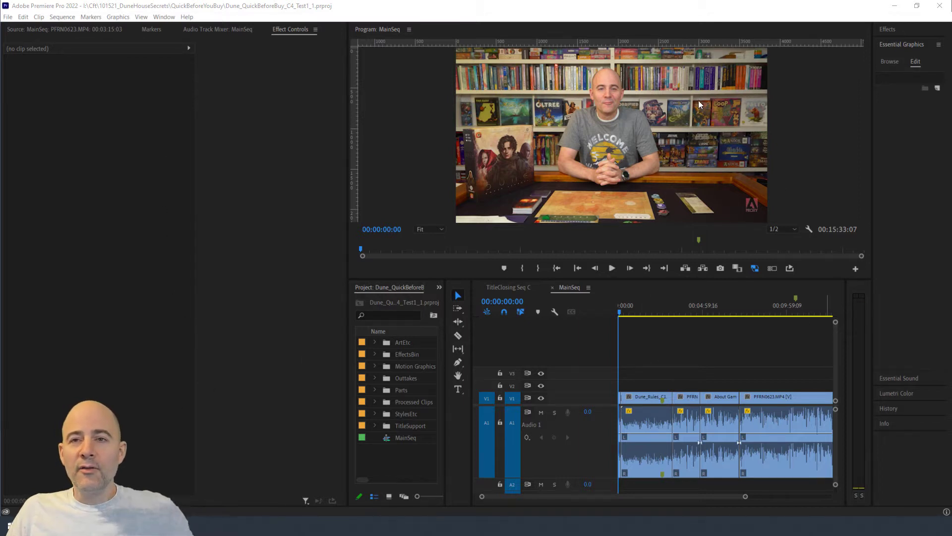
Select the Dune_Rules_C1 clip and scrub the playhead back to 00:01:19:07
{"action": "left_click", "coordinate": [661, 320]}
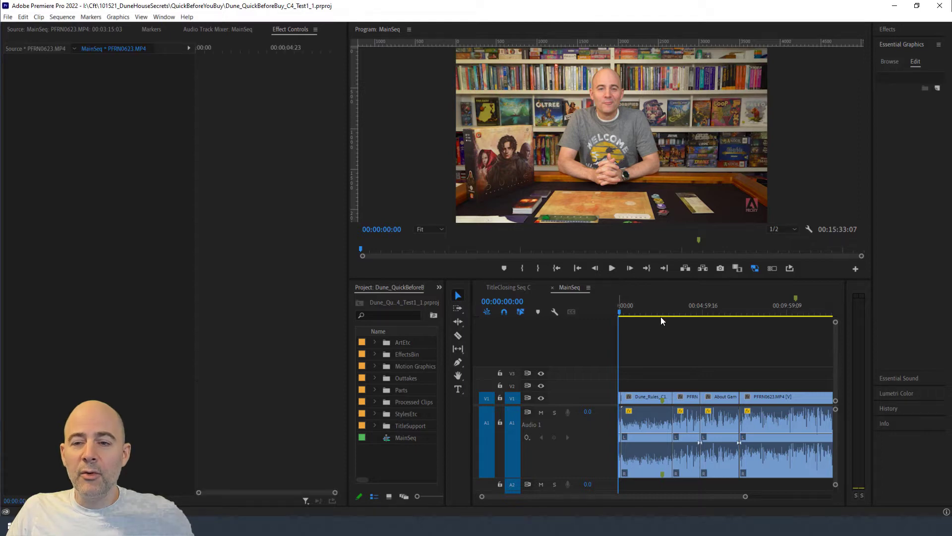
{"action": "left_click", "coordinate": [730, 314]}
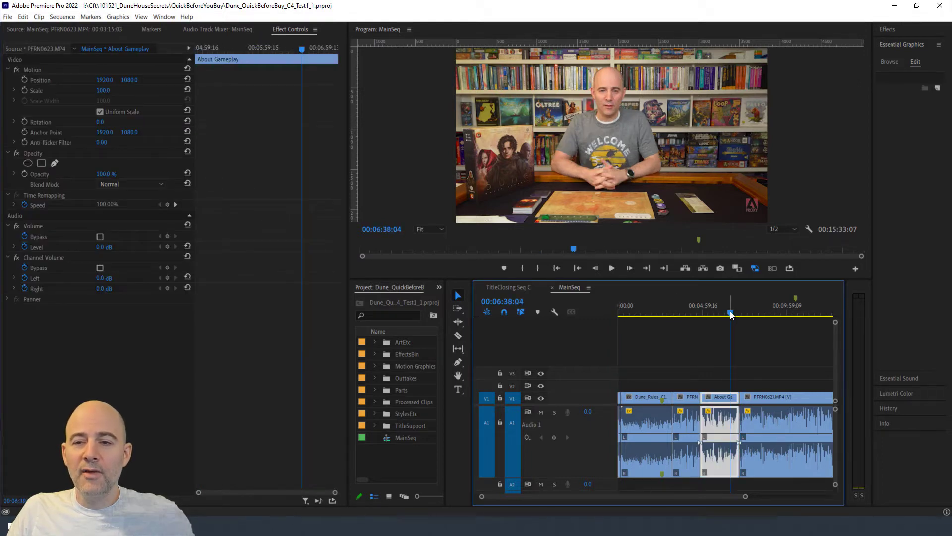
{"action": "left_click", "coordinate": [690, 315]}
{"action": "left_click", "coordinate": [645, 320]}
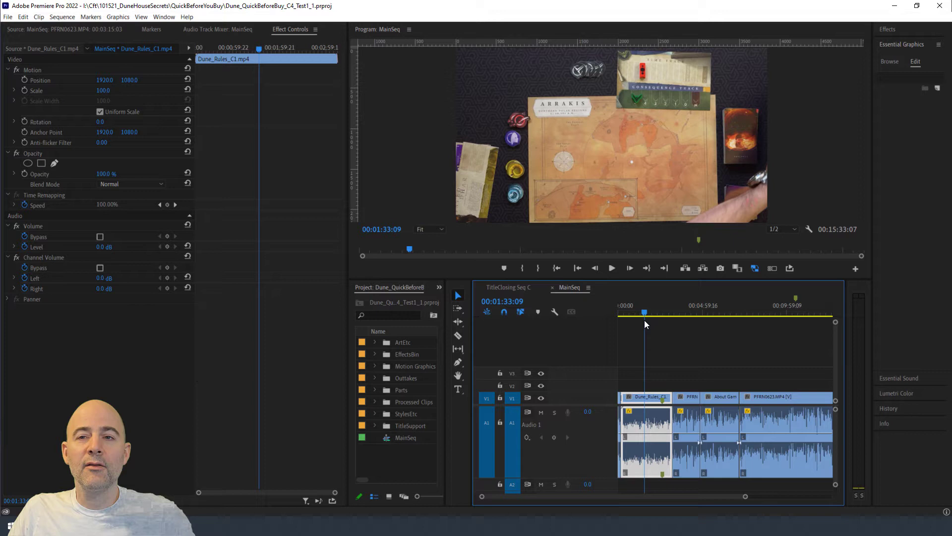
{"action": "left_click_drag", "start_coordinate": [644, 320], "coordinate": [640, 320]}
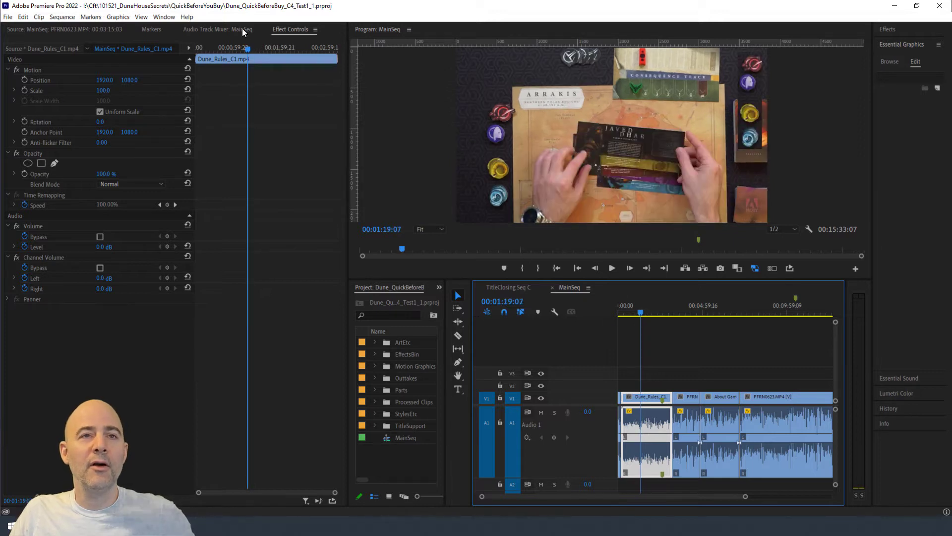
Launch the TimeStamper panel from Window > Extensions
{"action": "left_click", "coordinate": [162, 19]}
{"action": "mouse_move", "coordinate": [179, 48]}
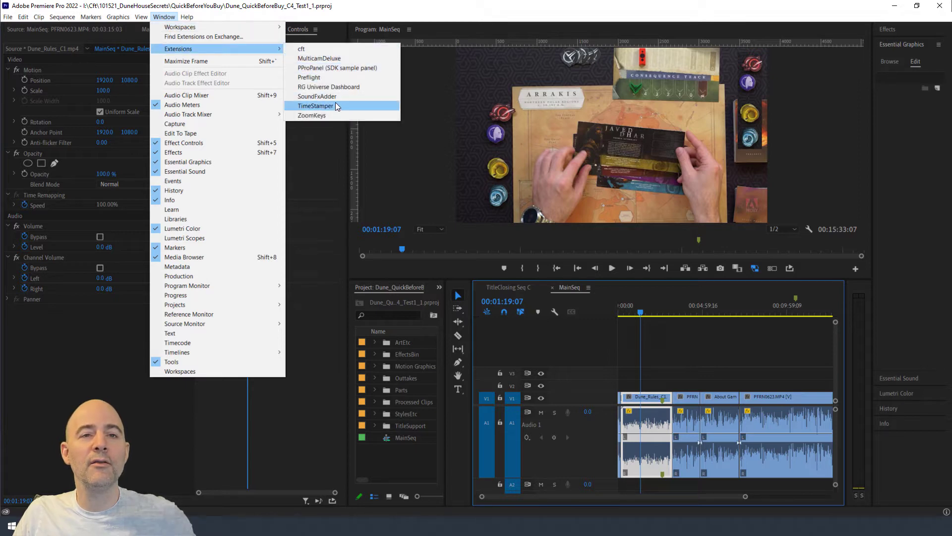
{"action": "left_click", "coordinate": [335, 105]}
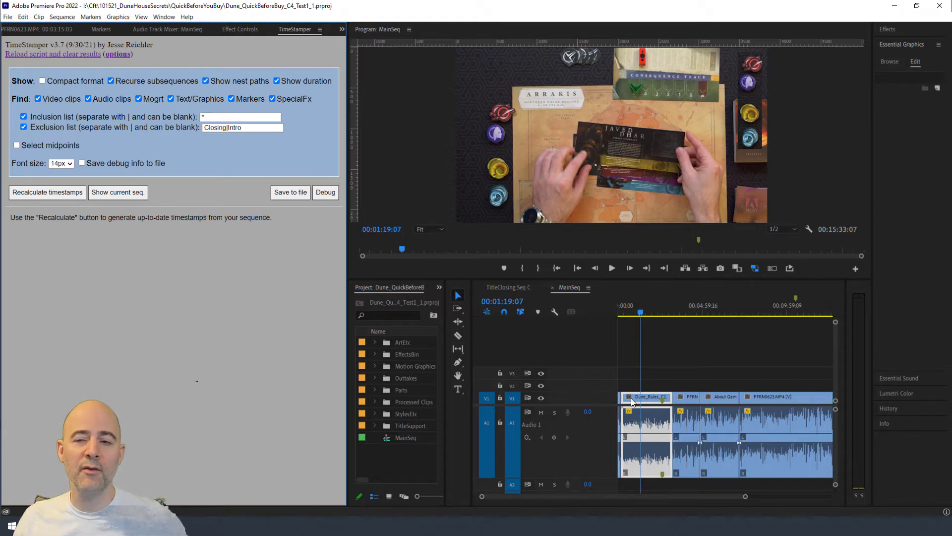
Scrub forward through MainSeq's opening footage to about 00:01:47:11
{"action": "left_click", "coordinate": [640, 313]}
{"action": "mouse_move", "coordinate": [640, 312]}
{"action": "left_mouse_down"}
{"action": "mouse_move", "coordinate": [688, 313]}
{"action": "mouse_move", "coordinate": [648, 313]}
{"action": "left_mouse_up"}
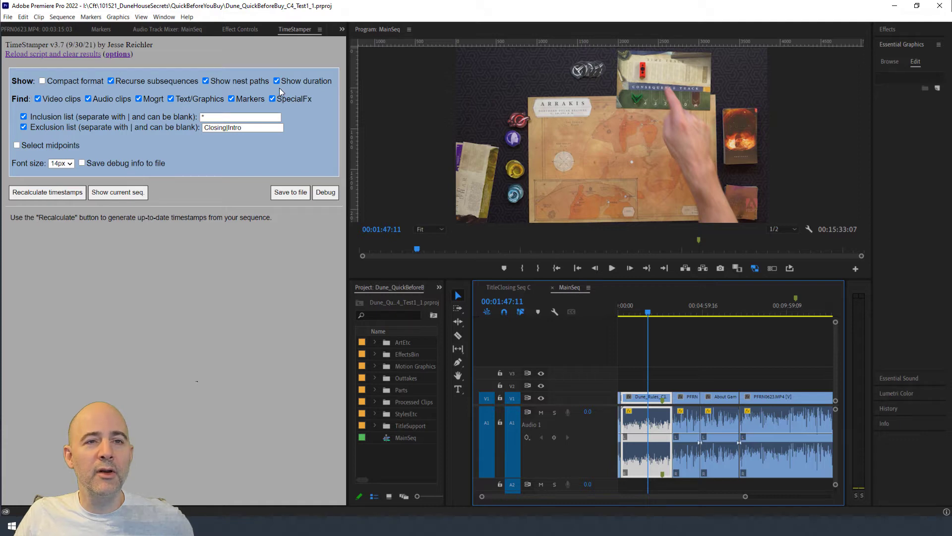
{"action": "left_click", "coordinate": [38, 99]}
{"action": "left_click", "coordinate": [88, 100]}
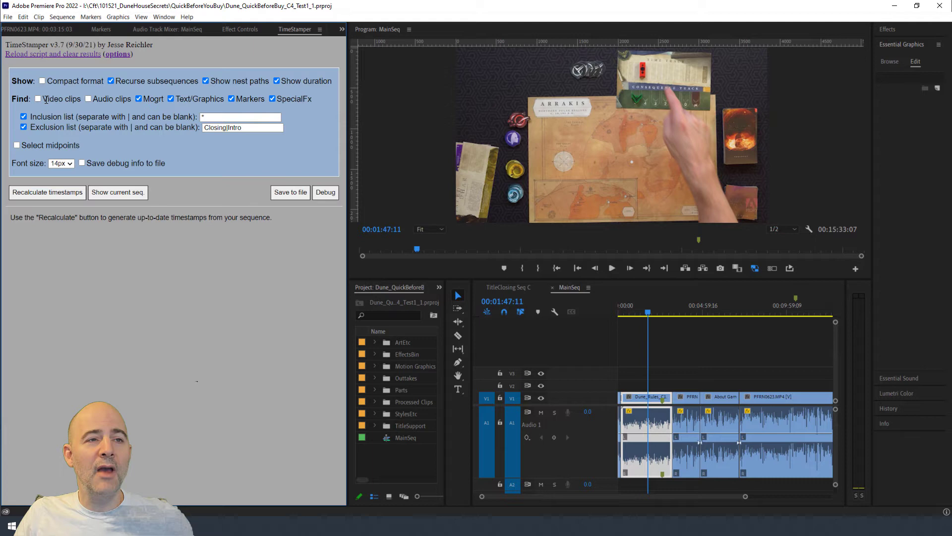
{"action": "left_click", "coordinate": [39, 98]}
{"action": "left_click", "coordinate": [88, 99]}
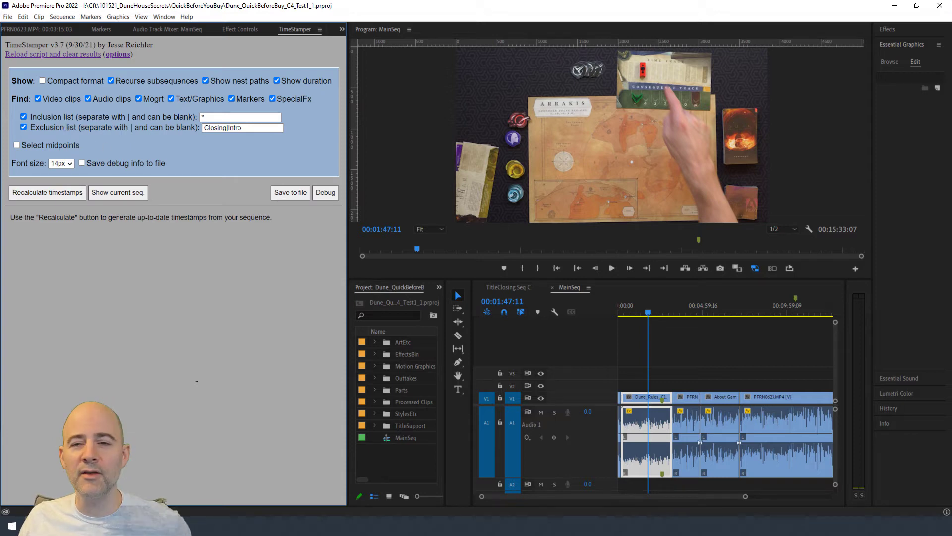
{"action": "left_click", "coordinate": [756, 350]}
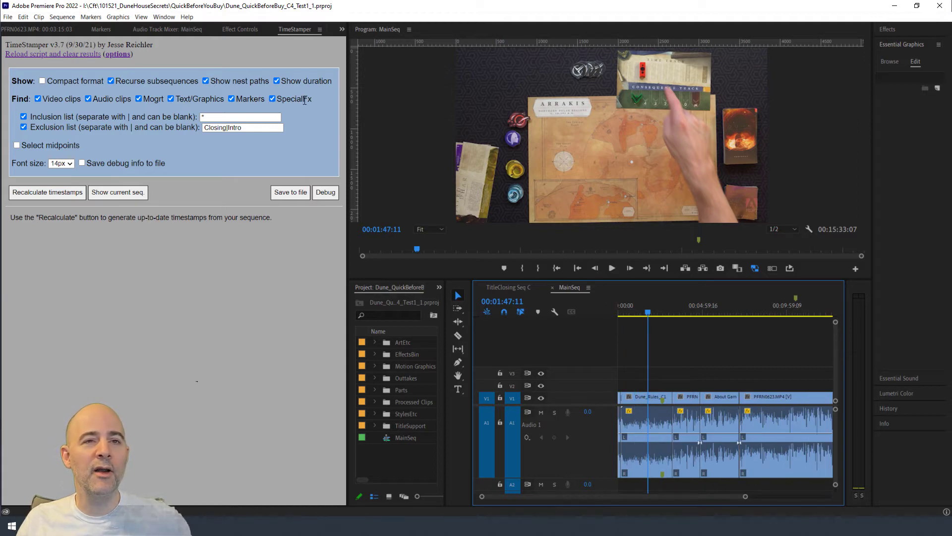
{"action": "left_click", "coordinate": [23, 127]}
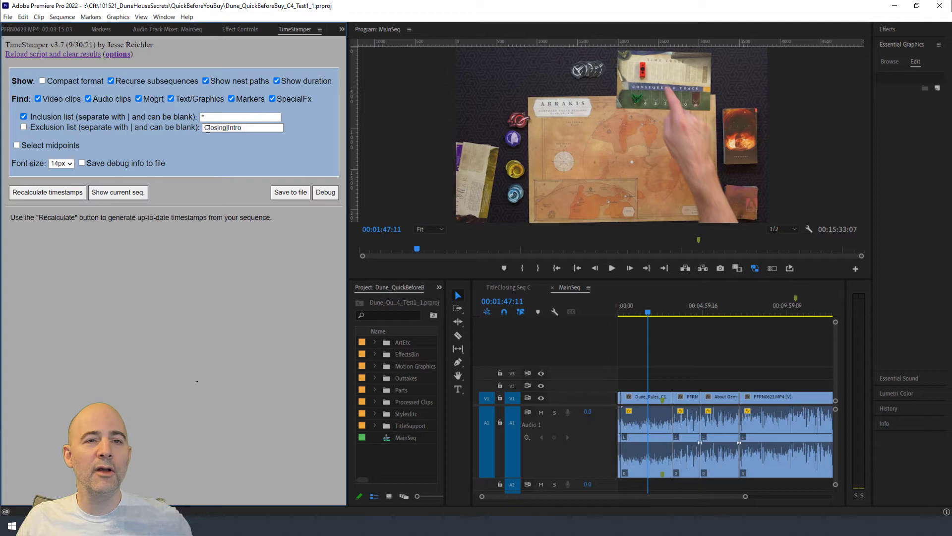
{"action": "left_click_drag", "start_coordinate": [206, 127], "coordinate": [225, 129]}
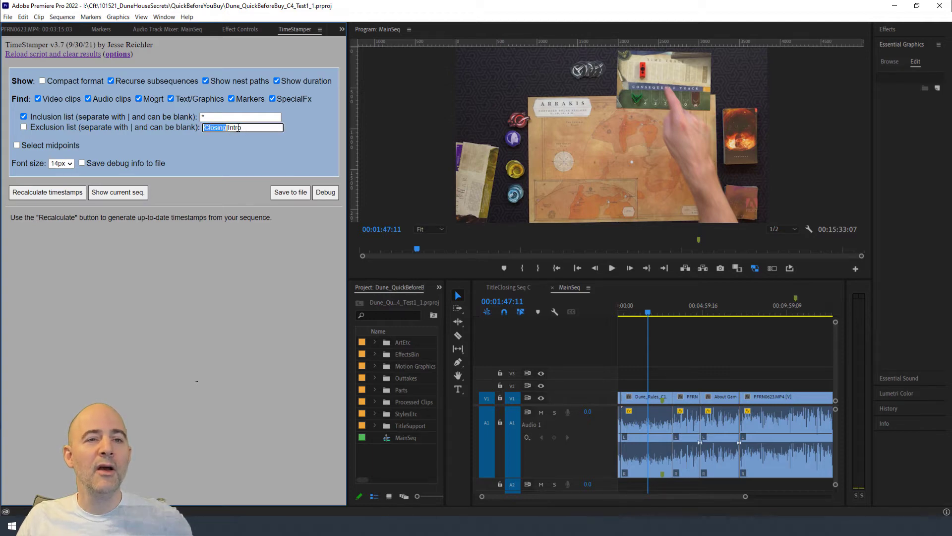
{"action": "left_click", "coordinate": [23, 127]}
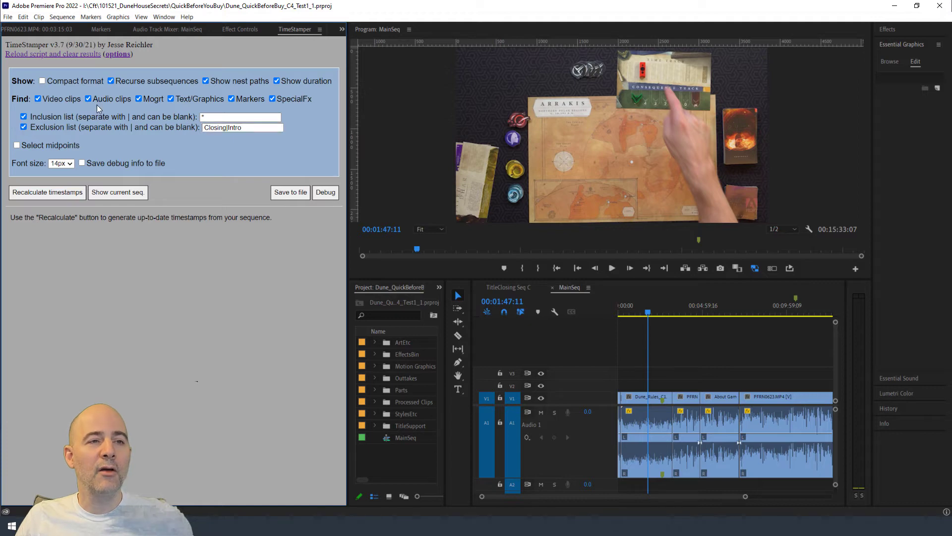
Recalculate timestamps and check the 00:00, 00:11 and 02:36 entries on the timeline
{"action": "left_click", "coordinate": [41, 196]}
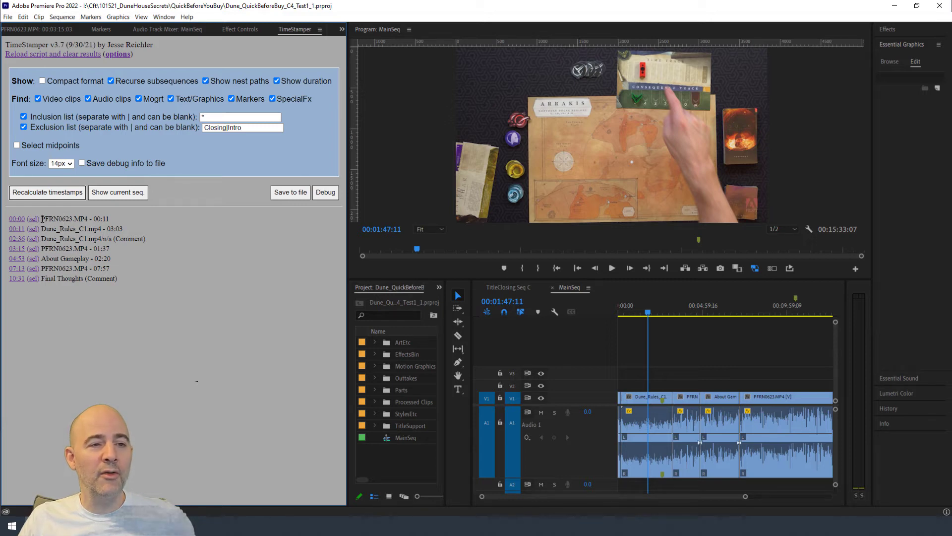
{"action": "left_click", "coordinate": [16, 218]}
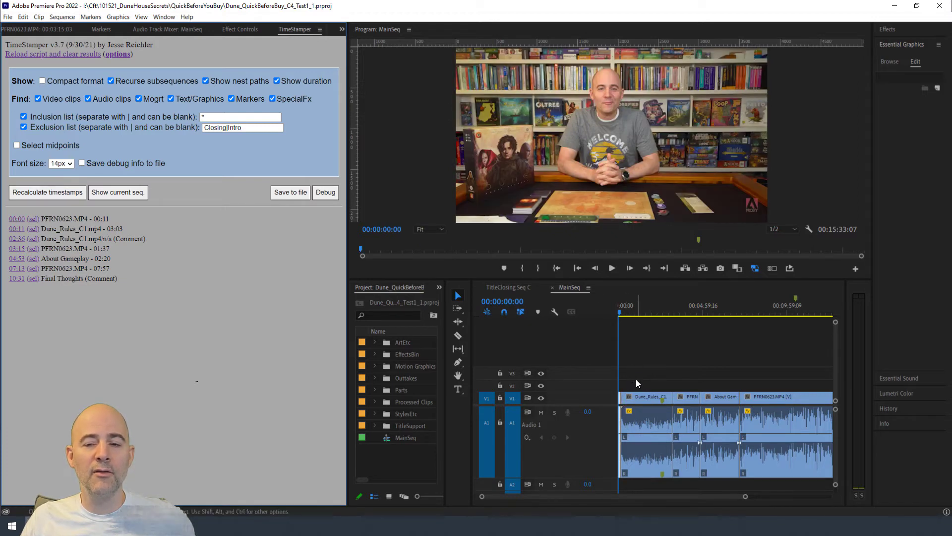
{"action": "scroll", "coordinate": [637, 372], "scroll_direction": "up", "scroll_amount": 1}
{"action": "scroll", "coordinate": [636, 373], "scroll_direction": "up", "scroll_amount": 1}
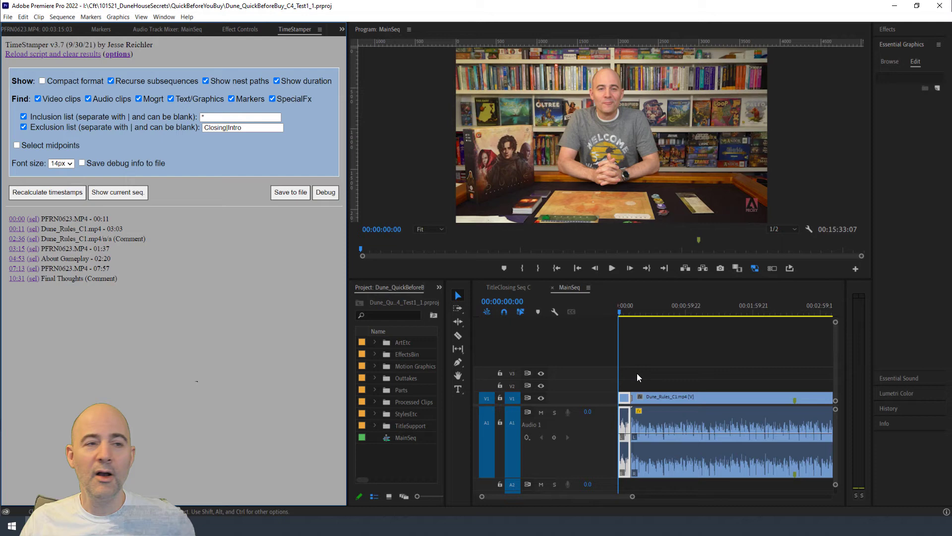
{"action": "left_click", "coordinate": [17, 229]}
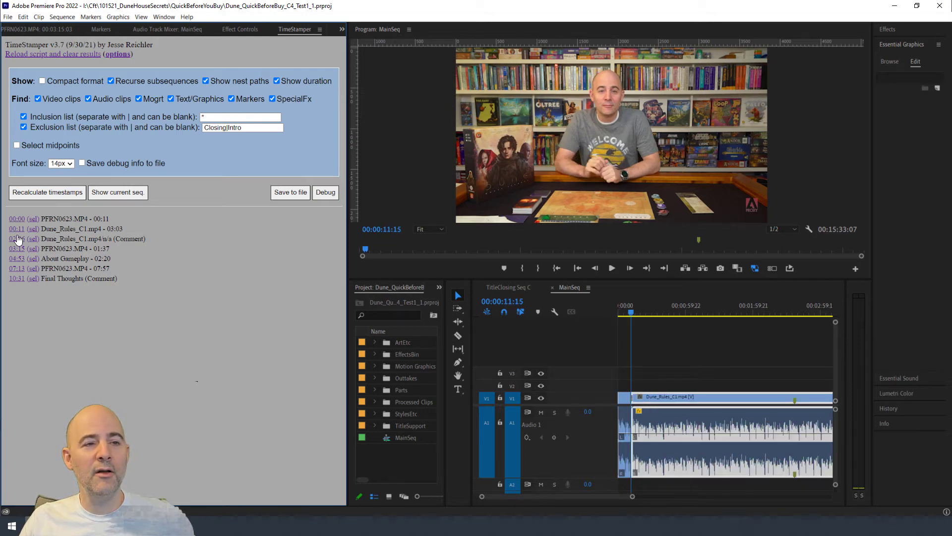
{"action": "left_click", "coordinate": [16, 239]}
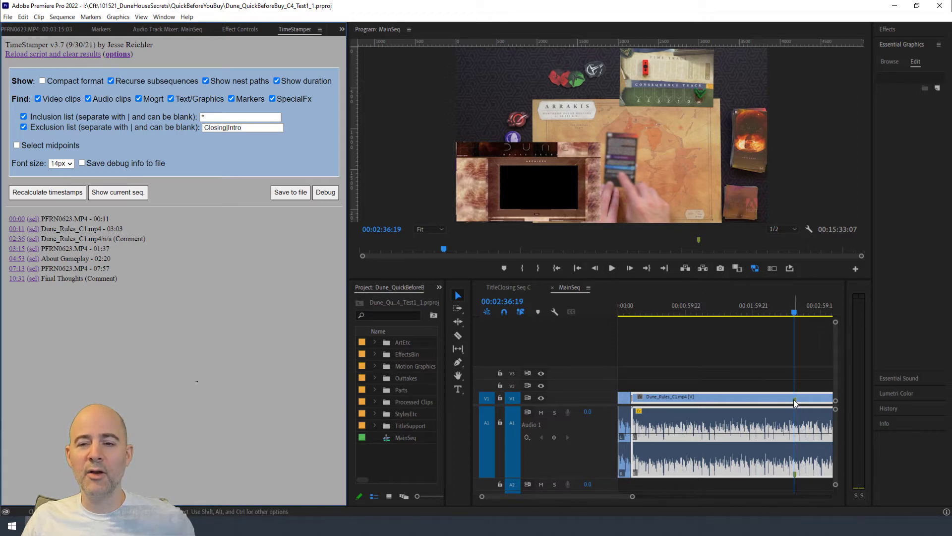
{"action": "key", "text": "m"}
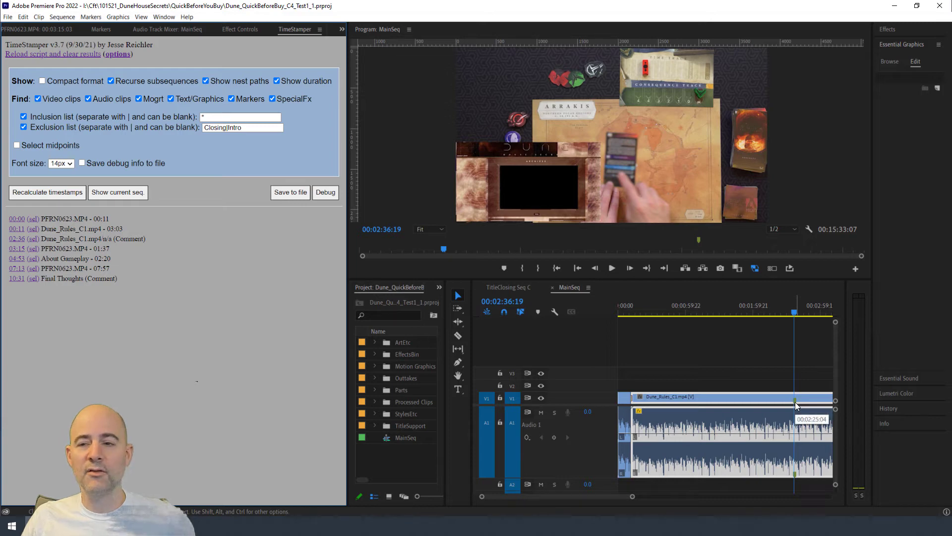
Jump through the 03:15, 04:53 About Gameplay, 07:13 and 10:31 Final Thoughts timestamps
{"action": "left_click", "coordinate": [14, 250]}
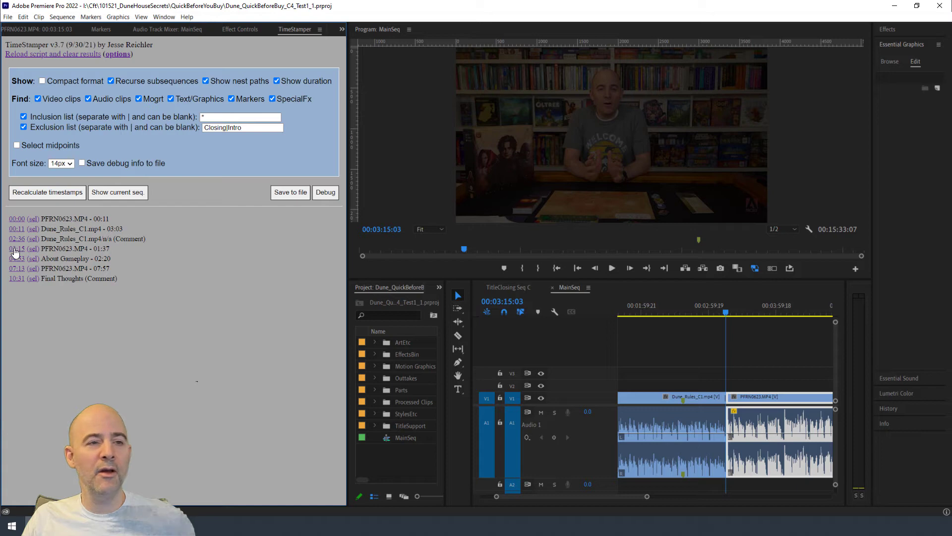
{"action": "left_click", "coordinate": [15, 261]}
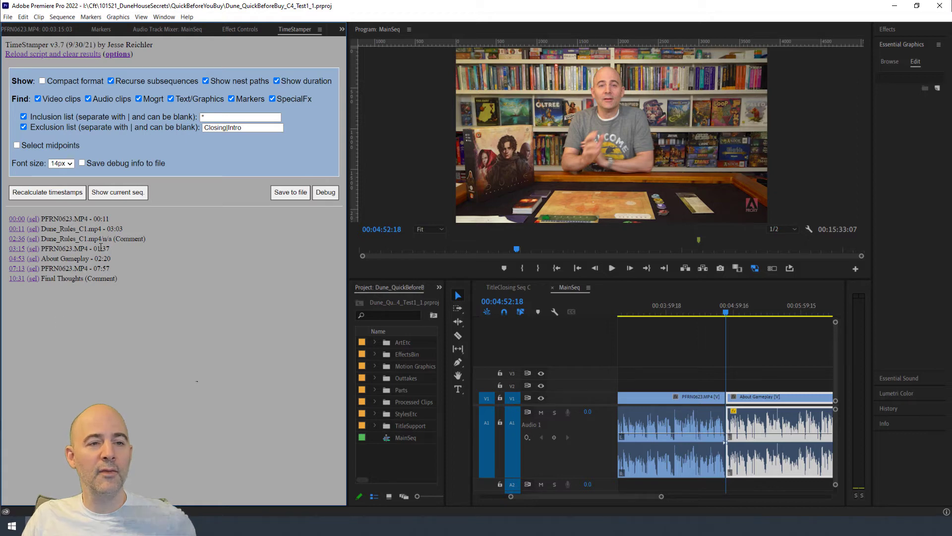
{"action": "left_click", "coordinate": [16, 270]}
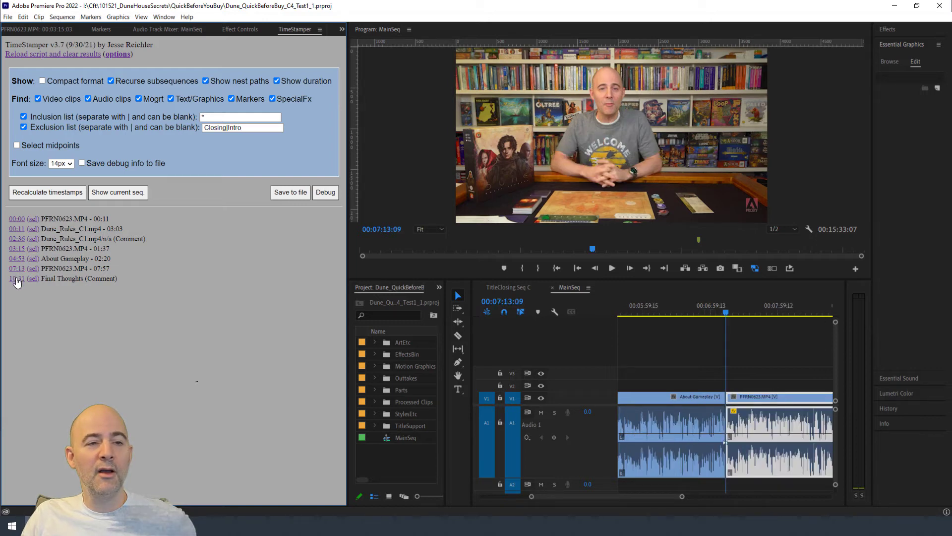
{"action": "left_click", "coordinate": [16, 279]}
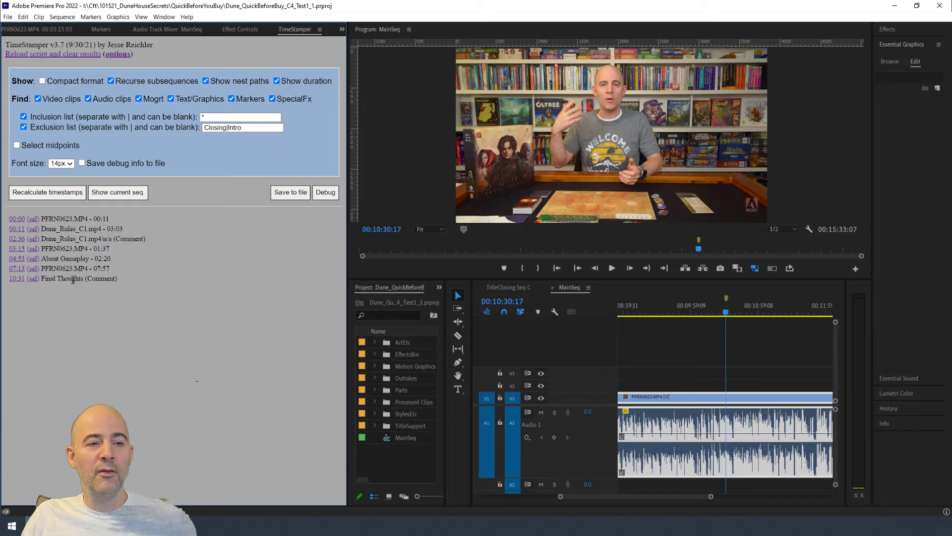
Inspect the Final Thoughts marker's details and cancel without changes
{"action": "double_click", "coordinate": [727, 300]}
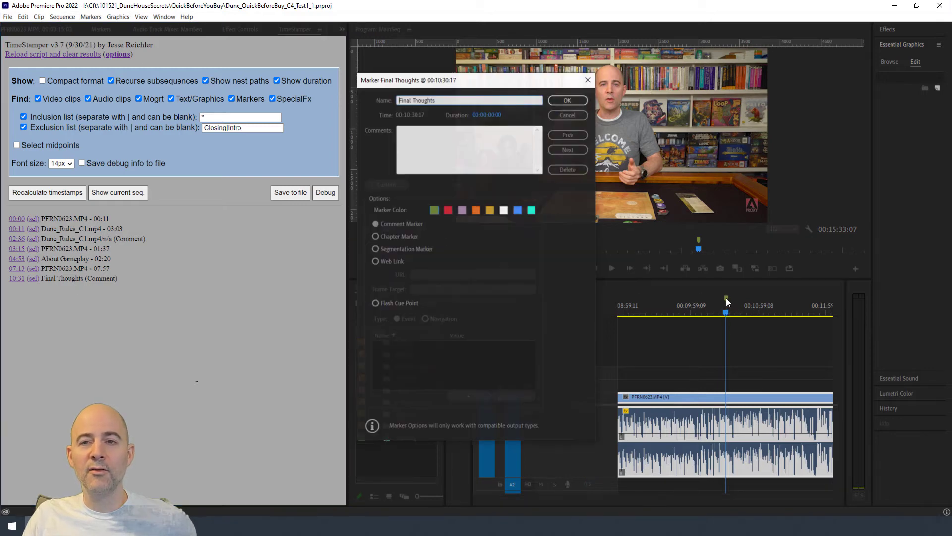
{"action": "triple_click", "coordinate": [446, 104]}
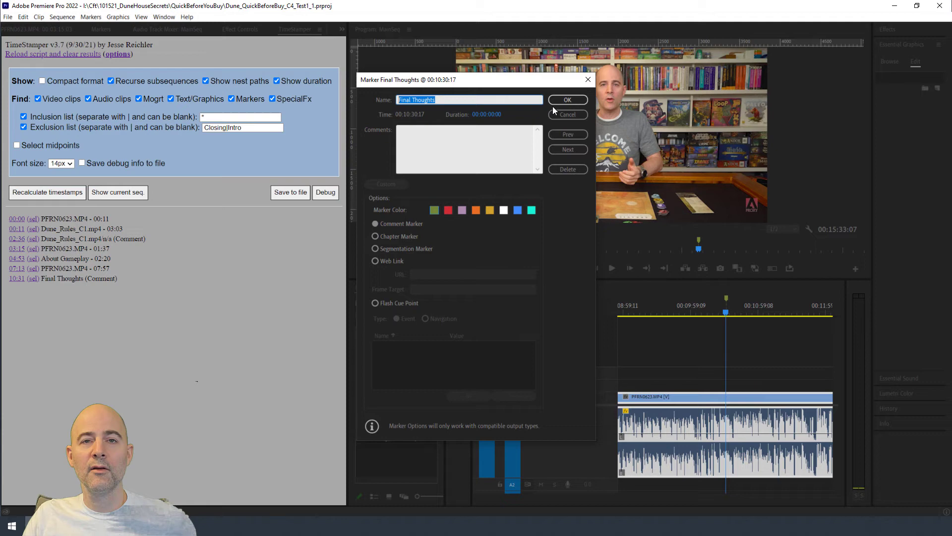
{"action": "left_click", "coordinate": [571, 116]}
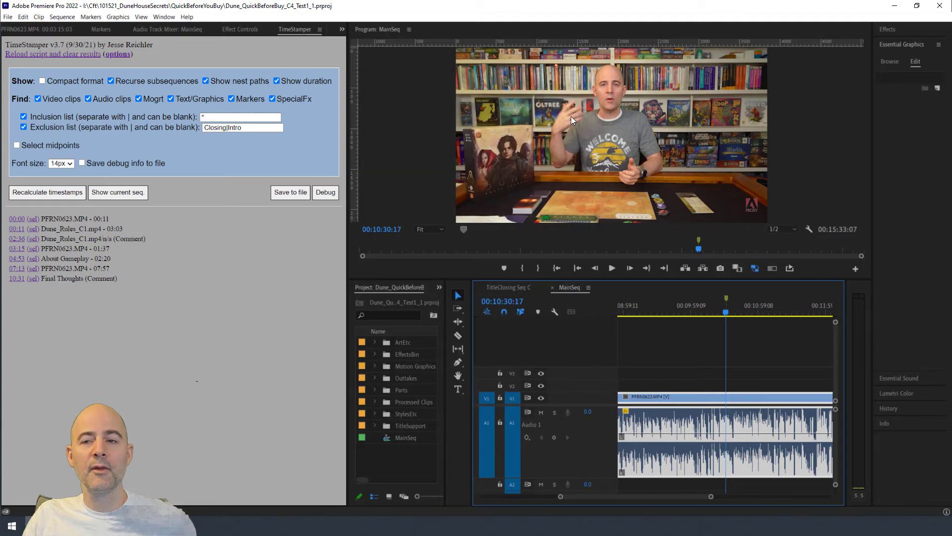
Place the JrBulletTable template on V2 at 09:30 and park the playhead on it
{"action": "left_click", "coordinate": [890, 63]}
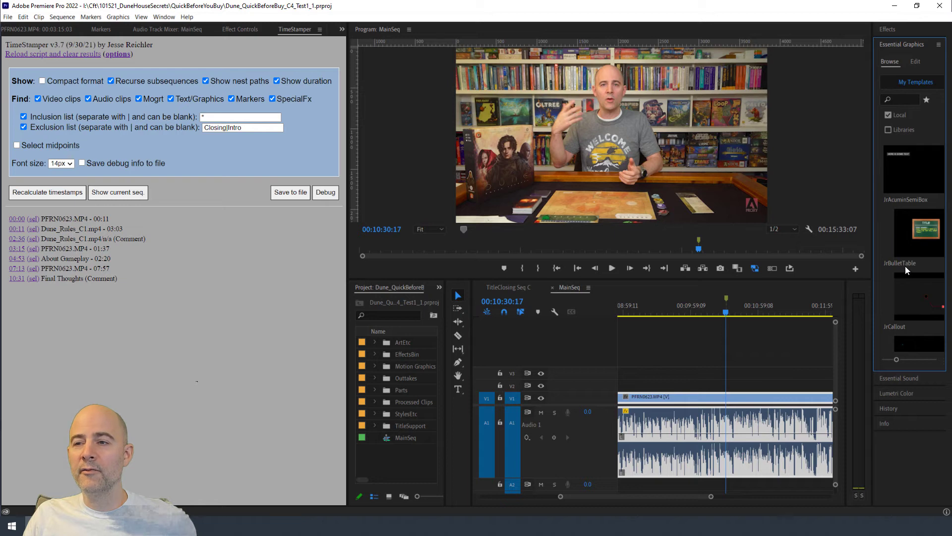
{"action": "left_click_drag", "start_coordinate": [919, 231], "coordinate": [663, 386]}
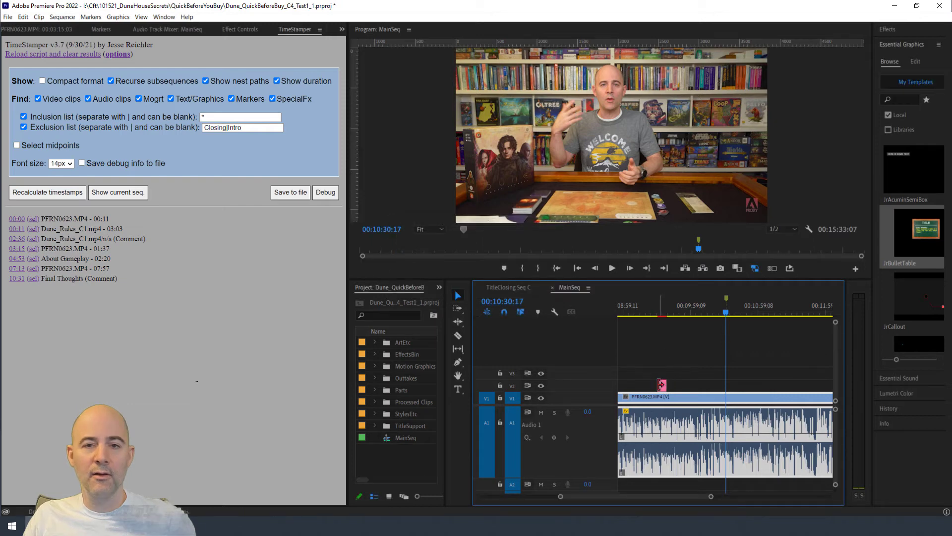
{"action": "left_click", "coordinate": [662, 387]}
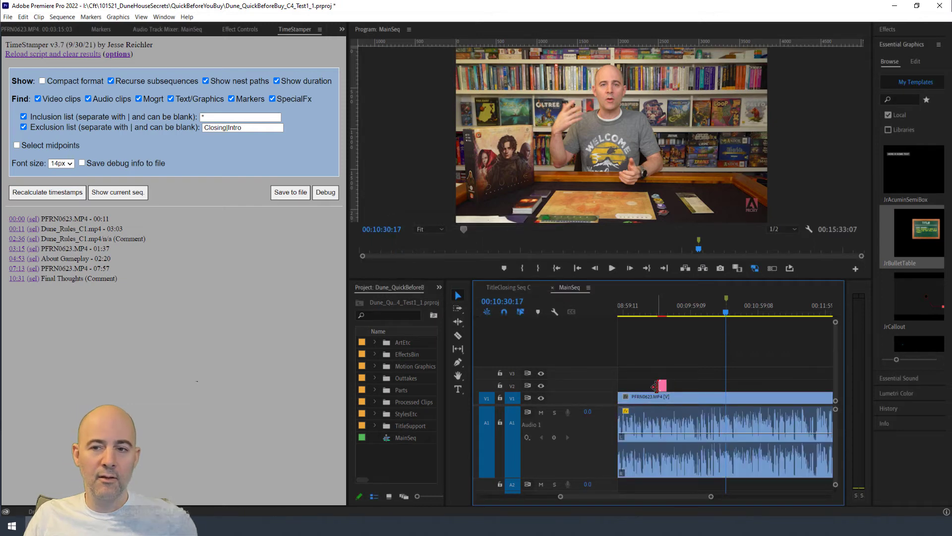
{"action": "left_click", "coordinate": [663, 311]}
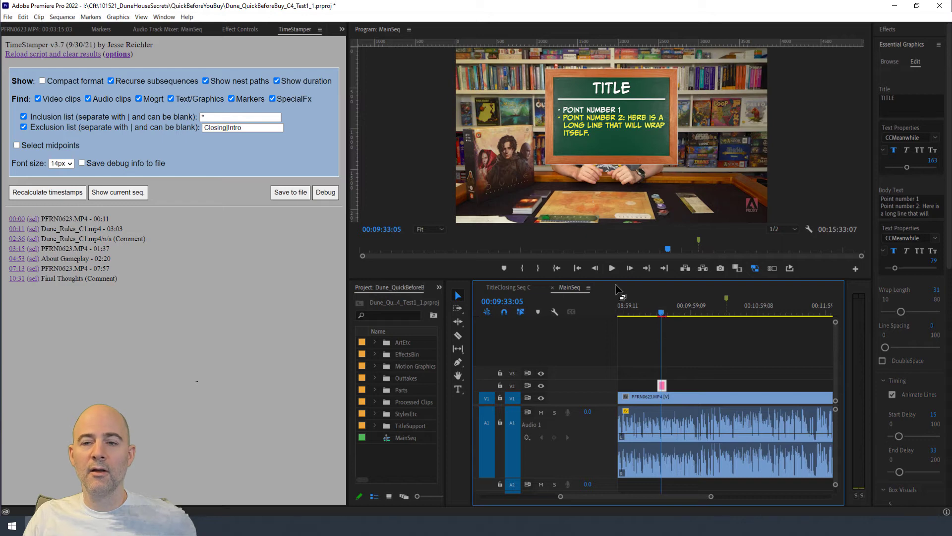
Recalculate timestamps and check the new 09:30 JrBulletTable entry and its TITLE text
{"action": "left_click", "coordinate": [69, 193]}
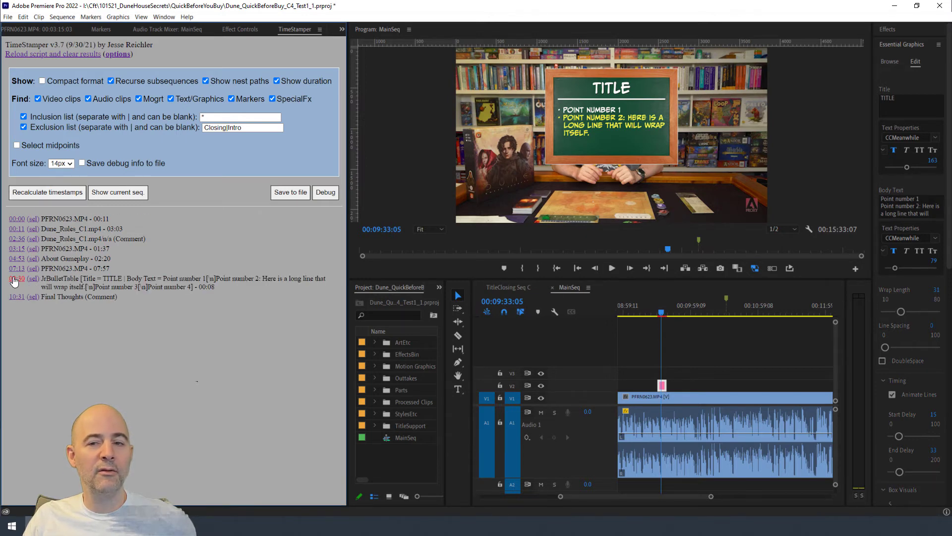
{"action": "left_click", "coordinate": [14, 279]}
{"action": "left_click", "coordinate": [14, 268]}
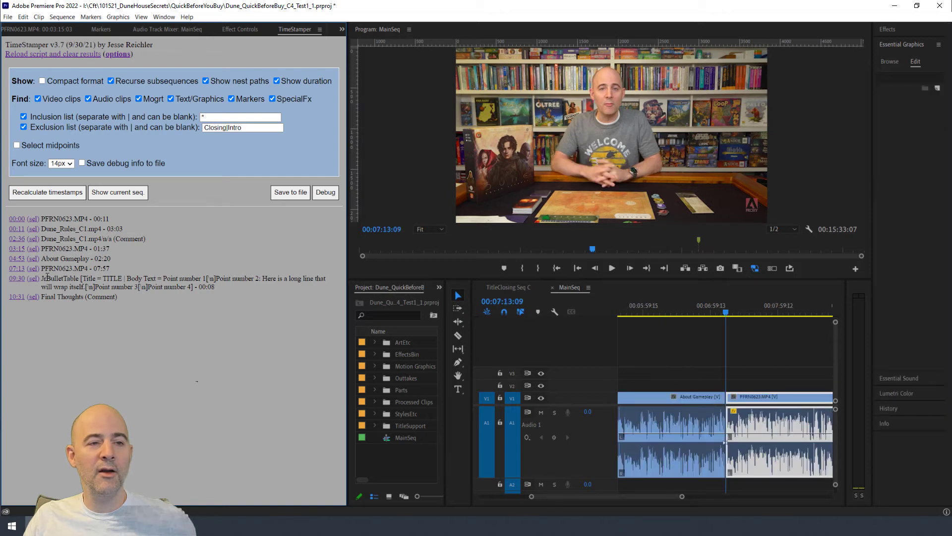
{"action": "double_click", "coordinate": [54, 281]}
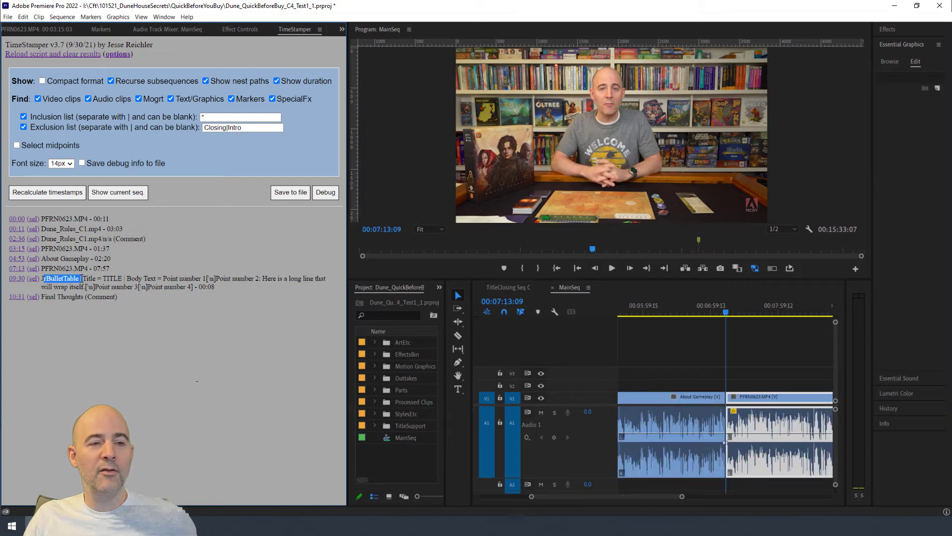
{"action": "left_click_drag", "start_coordinate": [43, 278], "coordinate": [77, 278]}
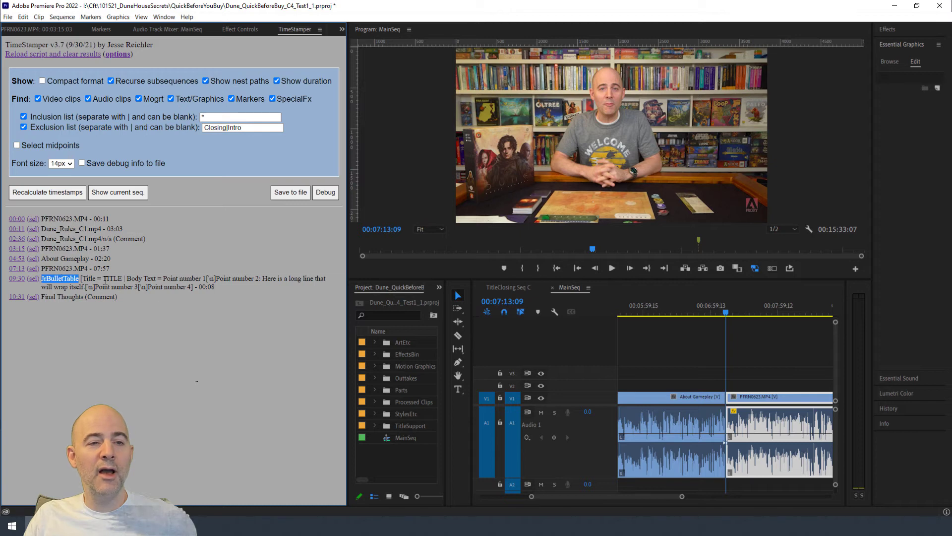
{"action": "left_click_drag", "start_coordinate": [104, 278], "coordinate": [123, 279]}
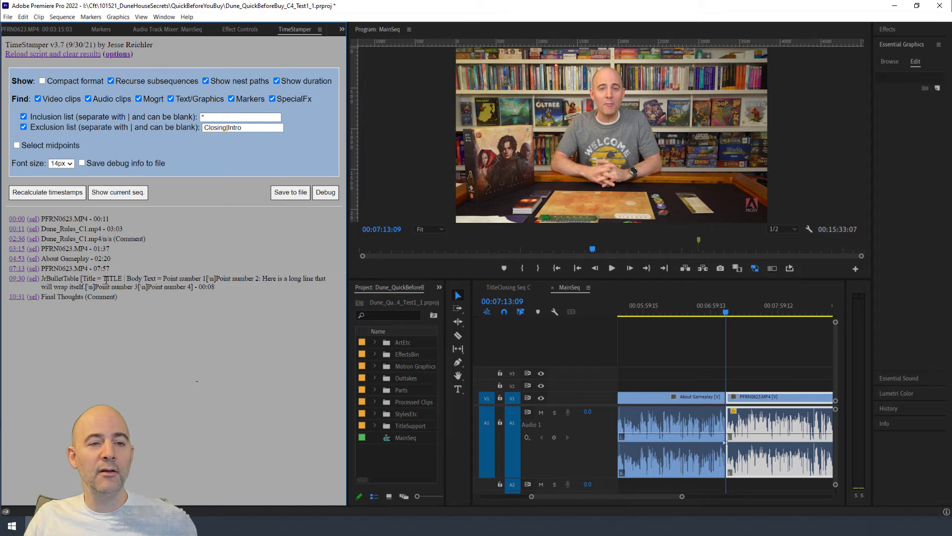
{"action": "left_click", "coordinate": [17, 279]}
{"action": "left_click", "coordinate": [730, 310]}
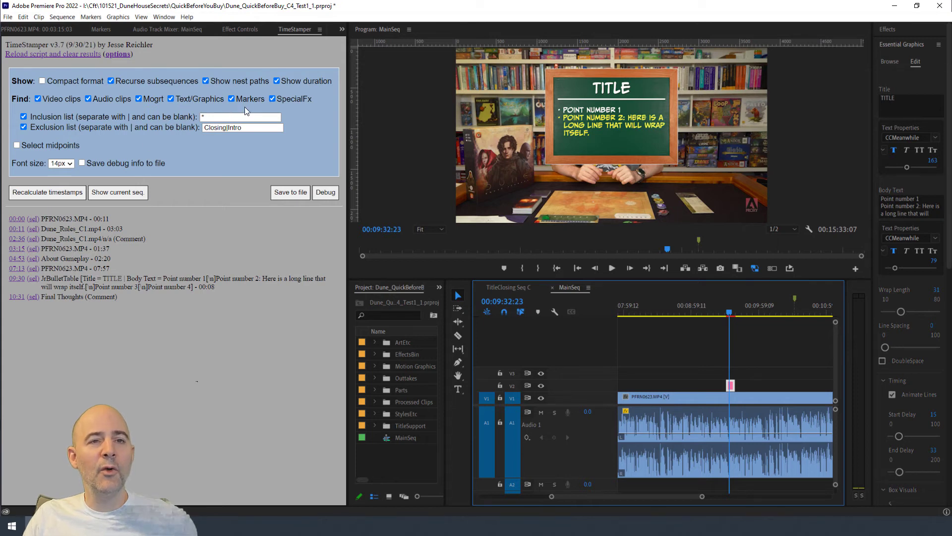
Recalculate with markers only and check the Final Thoughts and 02:36 marker entries
{"action": "left_click", "coordinate": [140, 101]}
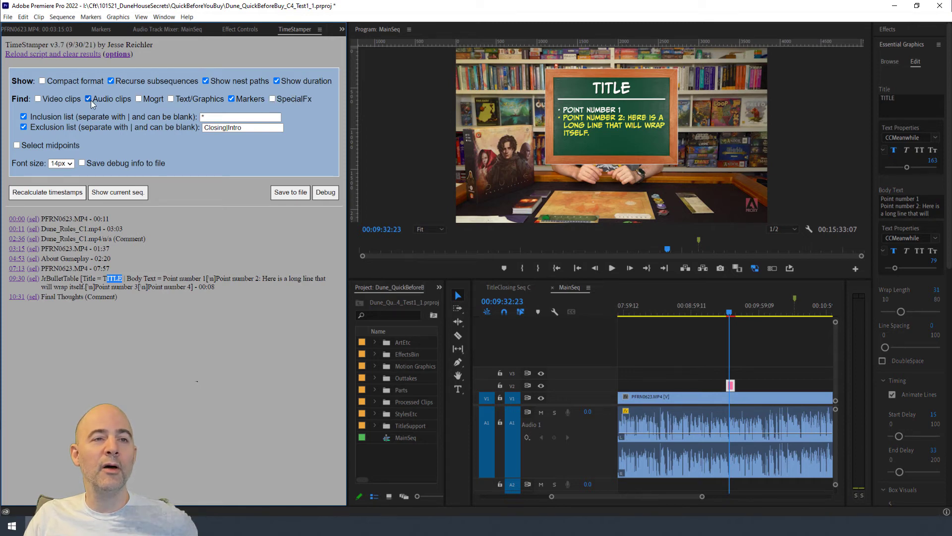
{"action": "left_click", "coordinate": [52, 195]}
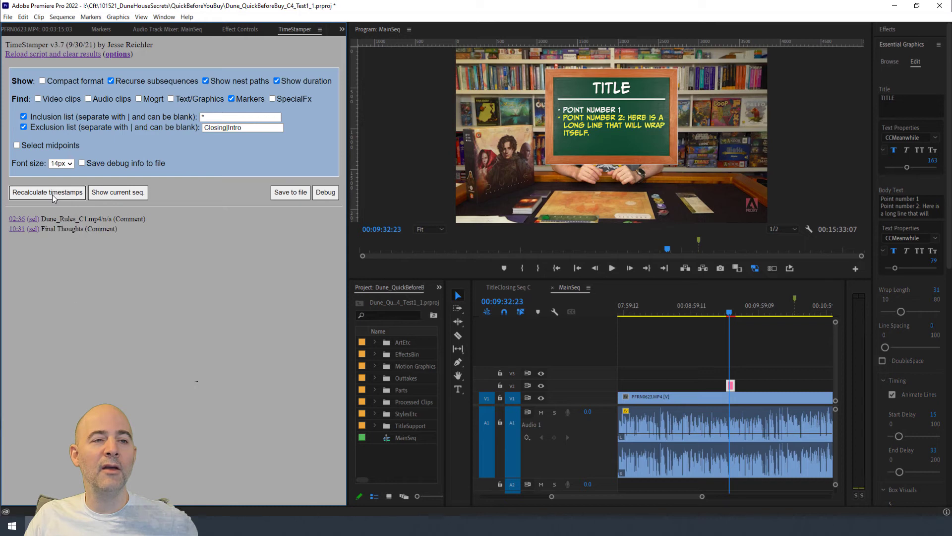
{"action": "left_click", "coordinate": [15, 228]}
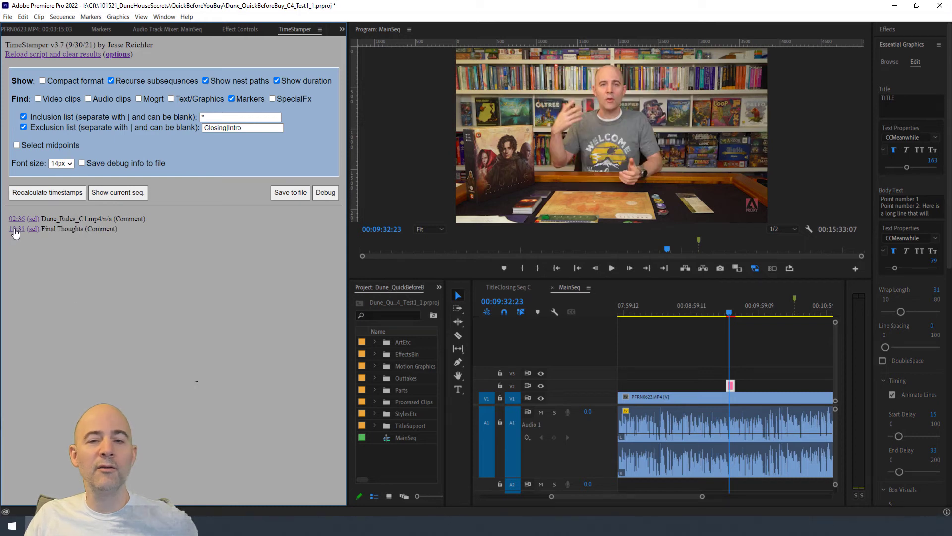
{"action": "left_click", "coordinate": [17, 219]}
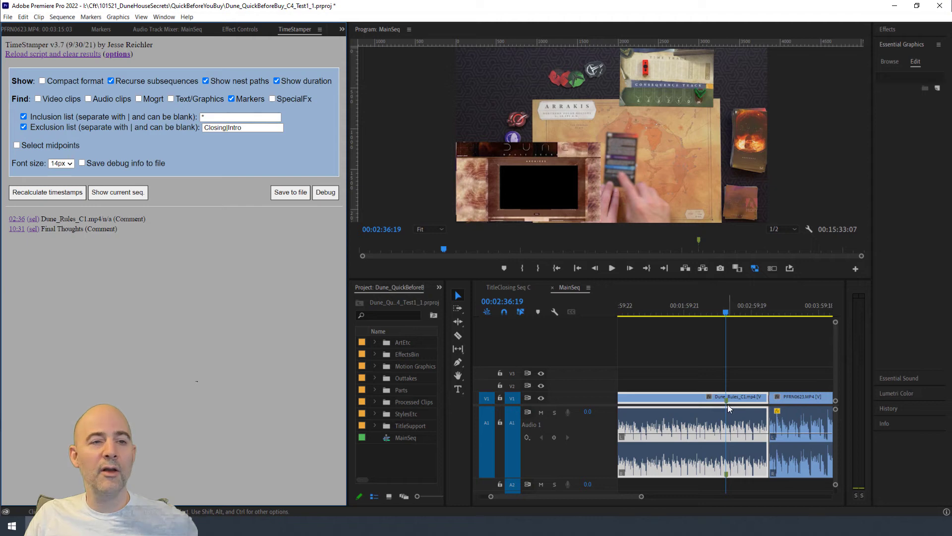
Recalculate with Recurse subsequences off, then switch it back on
{"action": "left_click", "coordinate": [111, 81]}
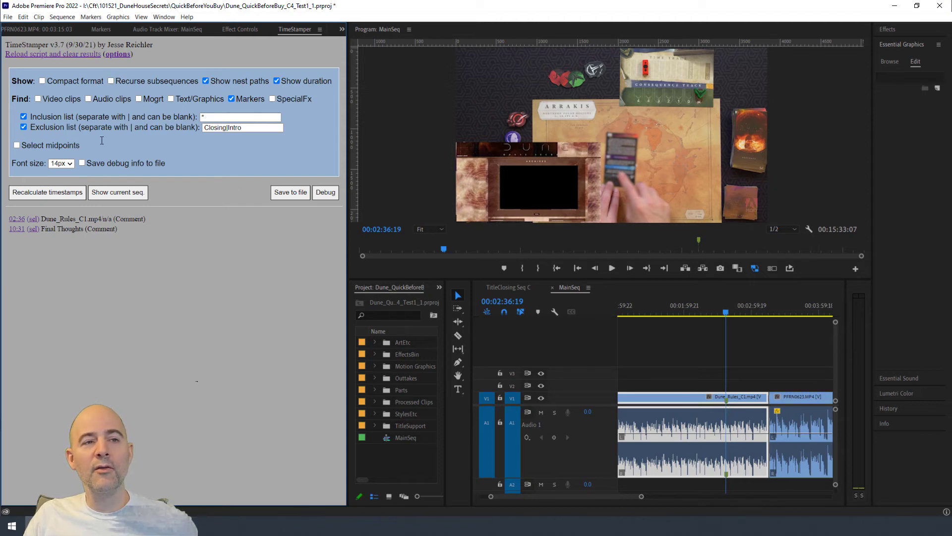
{"action": "left_click", "coordinate": [51, 196]}
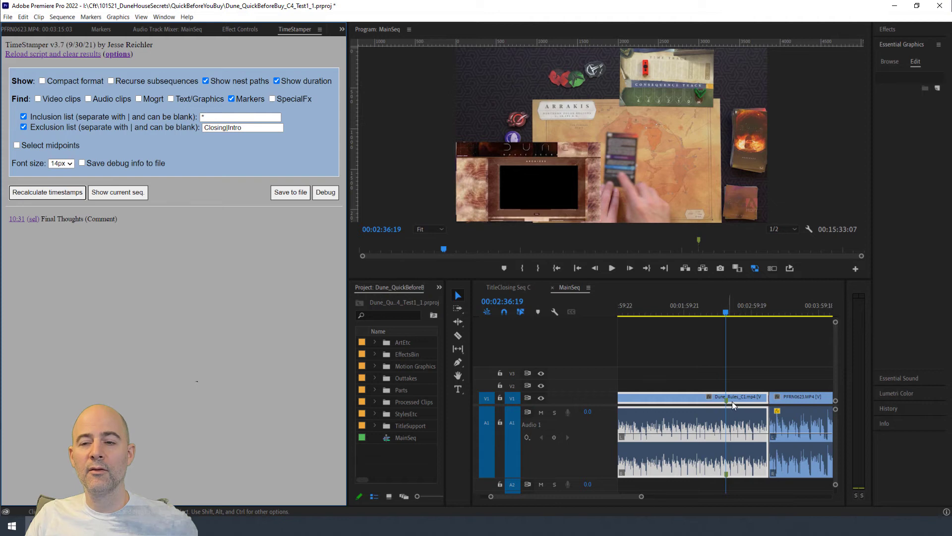
{"action": "left_click", "coordinate": [111, 82]}
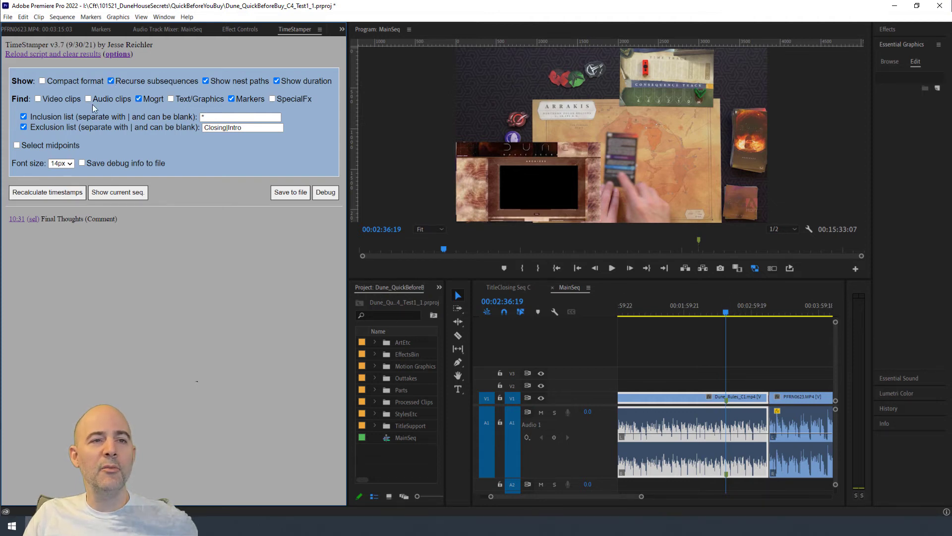
Include video clips, disable Recurse subsequences, and recalculate after each change
{"action": "left_click", "coordinate": [36, 98]}
{"action": "left_click", "coordinate": [46, 195]}
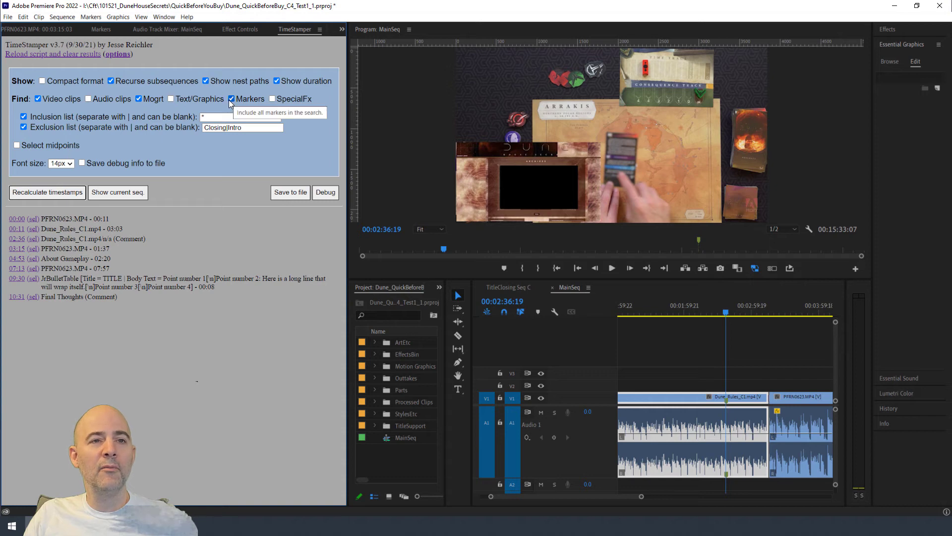
{"action": "left_click", "coordinate": [111, 80]}
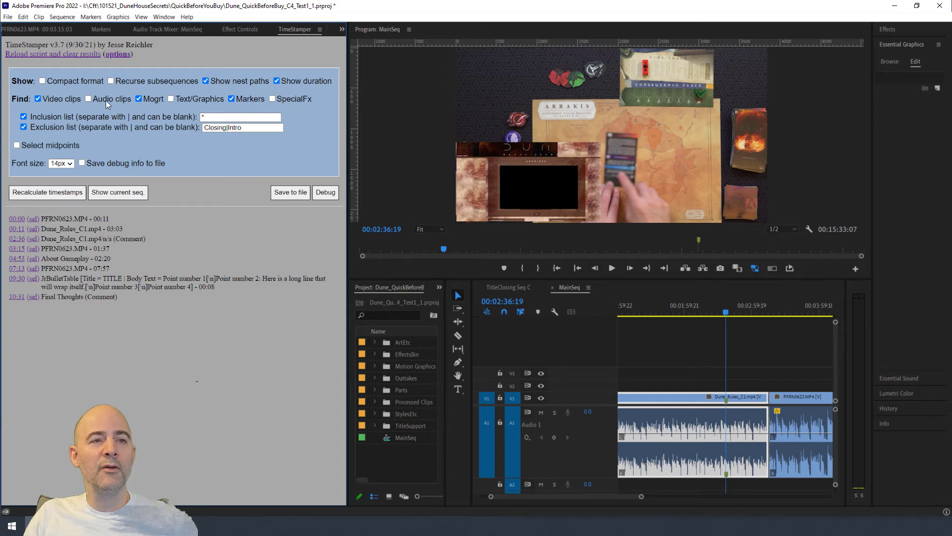
{"action": "left_click", "coordinate": [45, 193]}
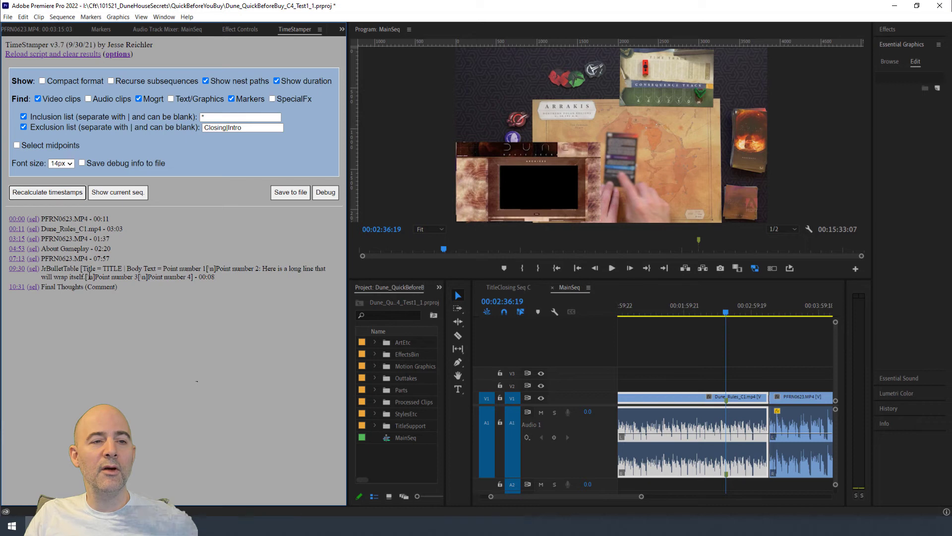
Exclude Mogrt templates from the search and recalculate the timestamps
{"action": "left_click", "coordinate": [140, 100]}
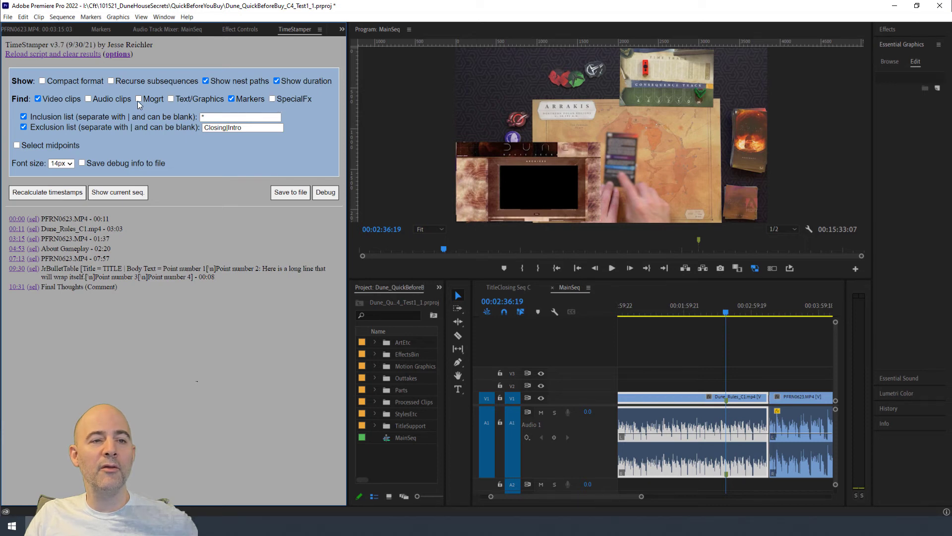
{"action": "left_click", "coordinate": [32, 196]}
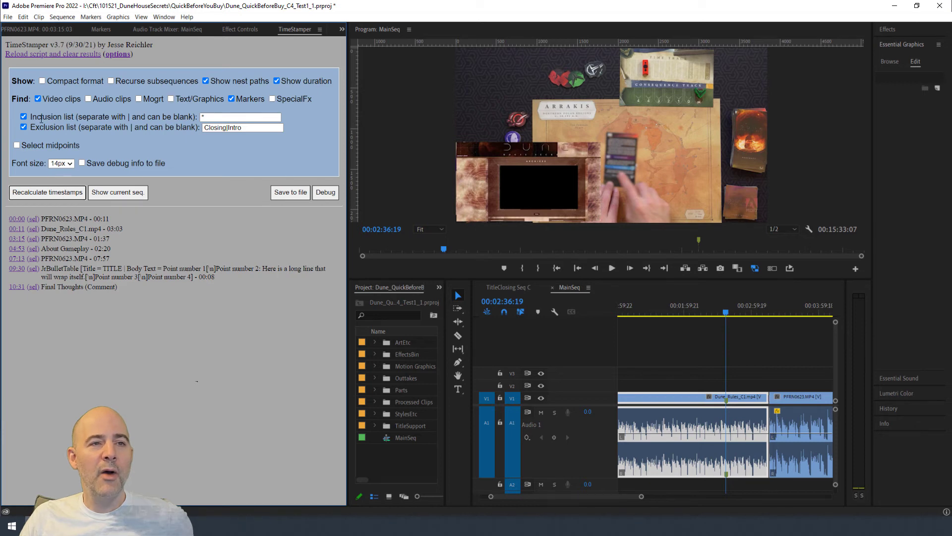
{"action": "left_click", "coordinate": [47, 195]}
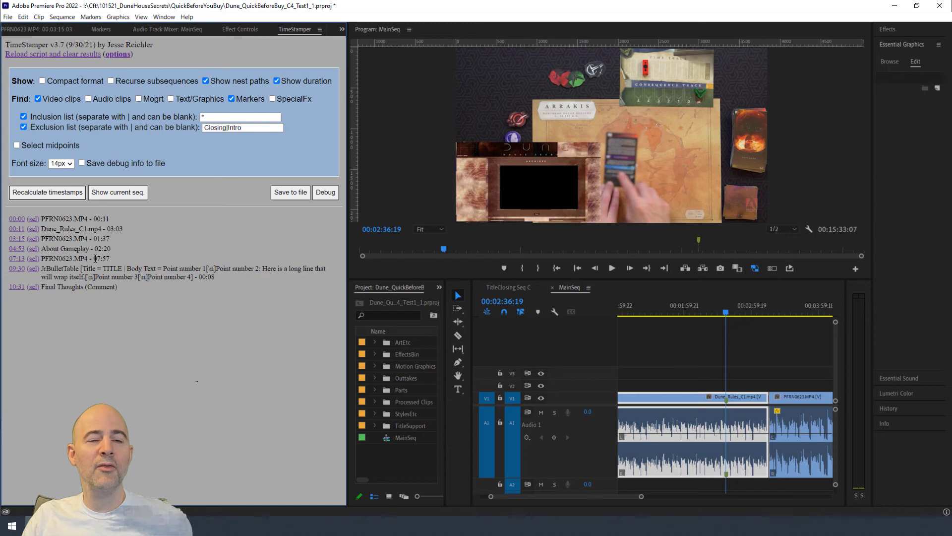
Save the timestamp list to MainSeq_timestamps.txt with Save to file
{"action": "left_click", "coordinate": [278, 195]}
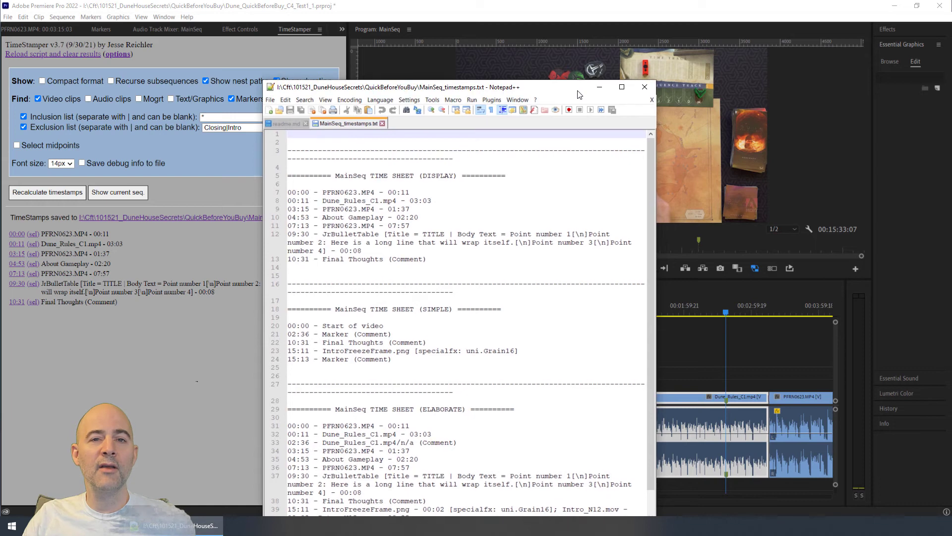
Reposition and widen the Notepad++ window, highlighting display time sheet lines 7–13
{"action": "left_click_drag", "start_coordinate": [578, 99], "coordinate": [439, 57]}
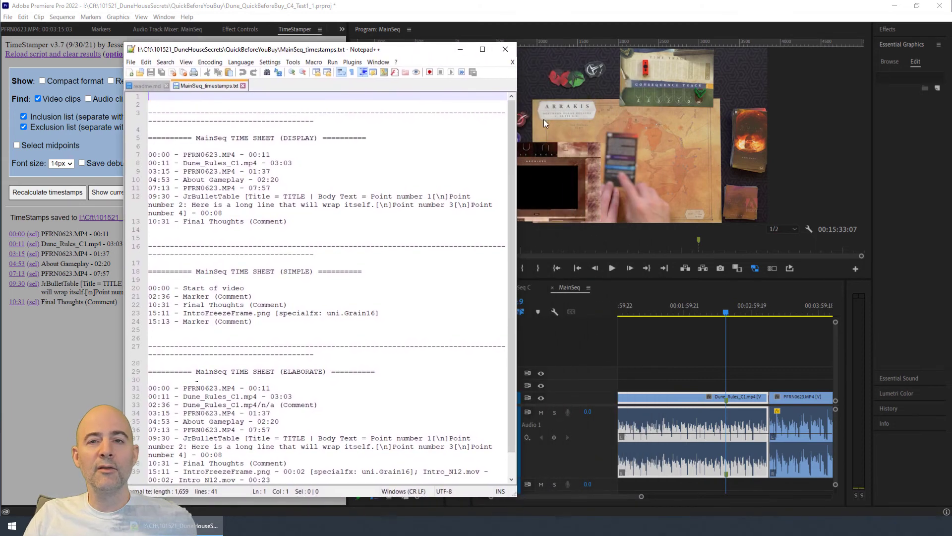
{"action": "left_click_drag", "start_coordinate": [516, 122], "coordinate": [739, 121]}
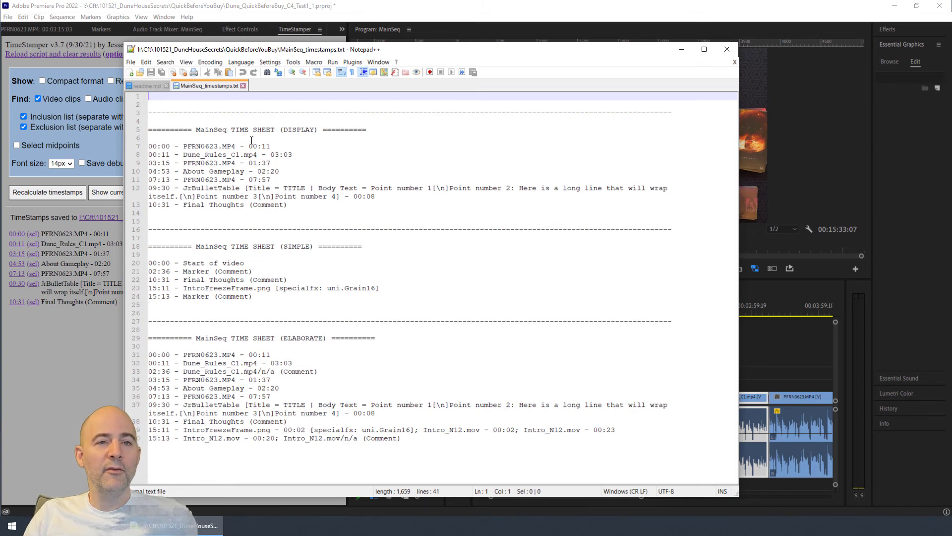
{"action": "left_click_drag", "start_coordinate": [320, 214], "coordinate": [121, 149]}
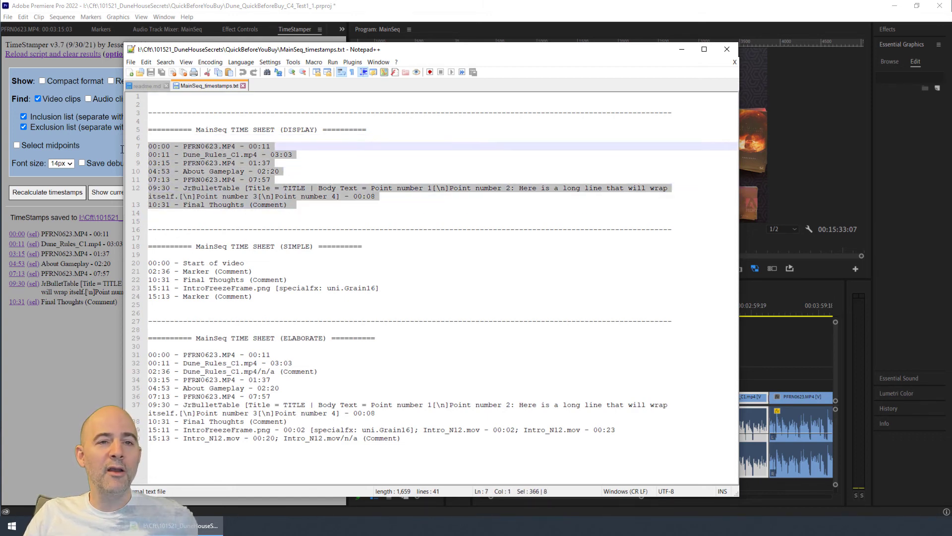
{"action": "left_click_drag", "start_coordinate": [237, 53], "coordinate": [614, 68]}
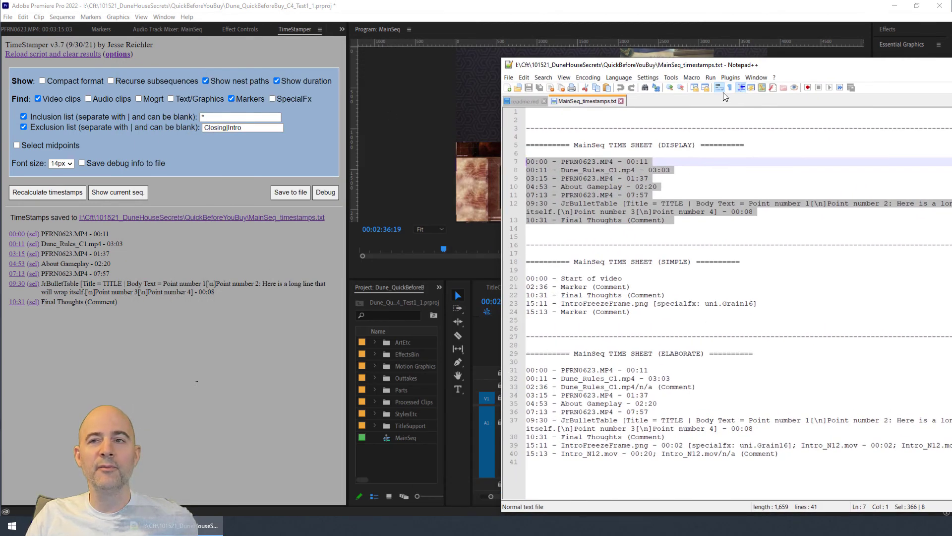
{"action": "left_click_drag", "start_coordinate": [740, 67], "coordinate": [382, 53]}
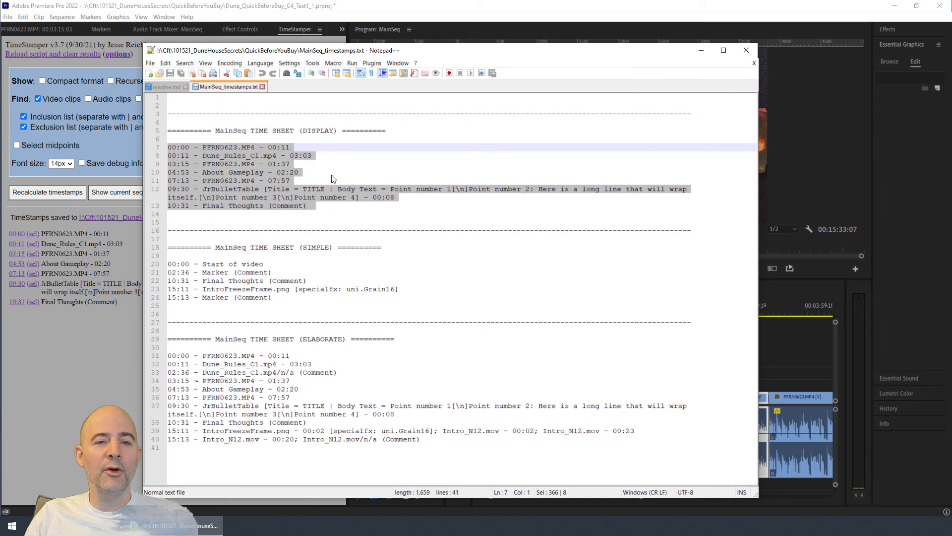
Highlight the SIMPLE entries: 00:00 Start of video, Marker (Comment) and IntroFreezeFrame
{"action": "left_click_drag", "start_coordinate": [286, 300], "coordinate": [159, 265]}
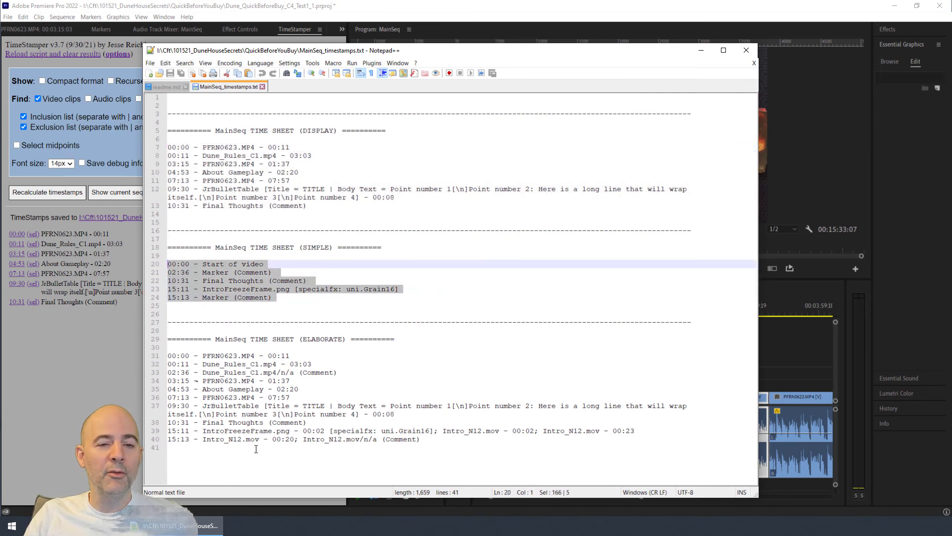
{"action": "left_click", "coordinate": [293, 447]}
{"action": "left_click", "coordinate": [290, 291]}
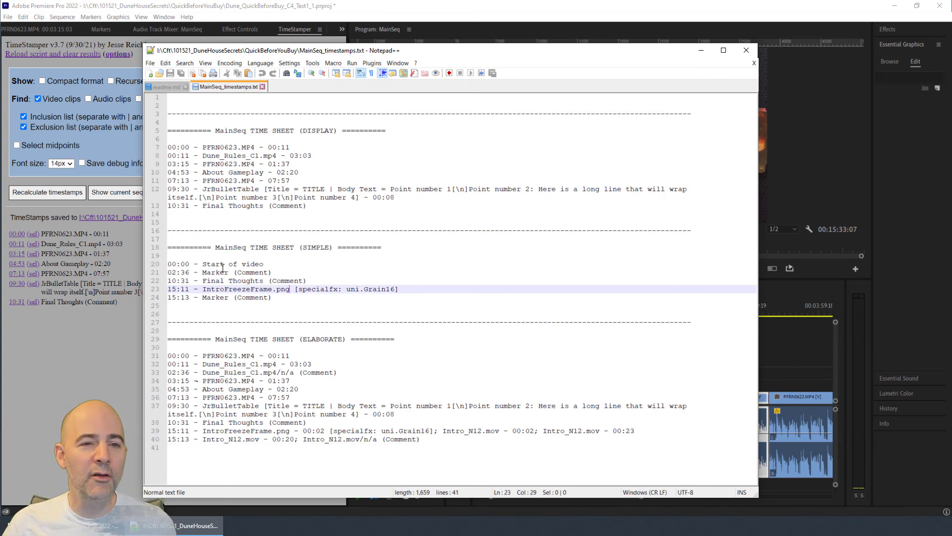
{"action": "left_click", "coordinate": [243, 264]}
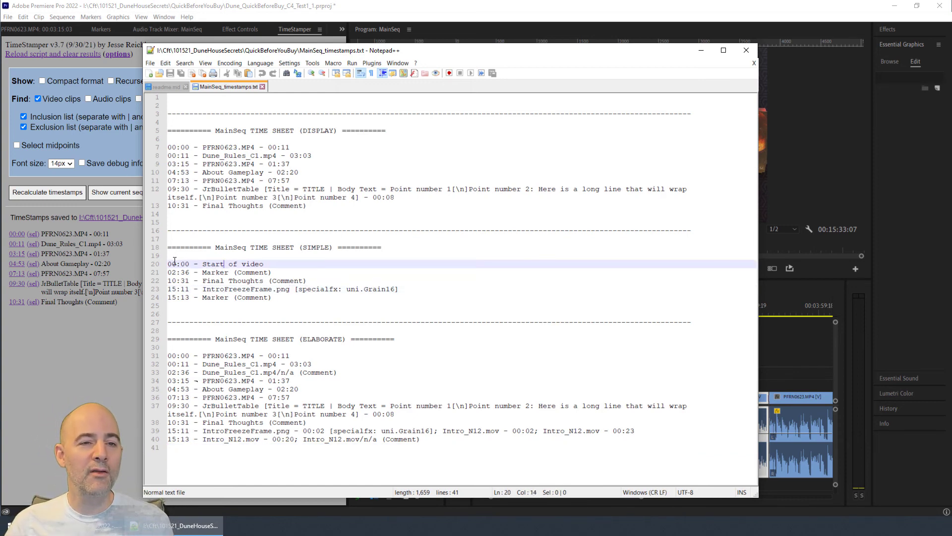
{"action": "left_click_drag", "start_coordinate": [273, 265], "coordinate": [165, 266]}
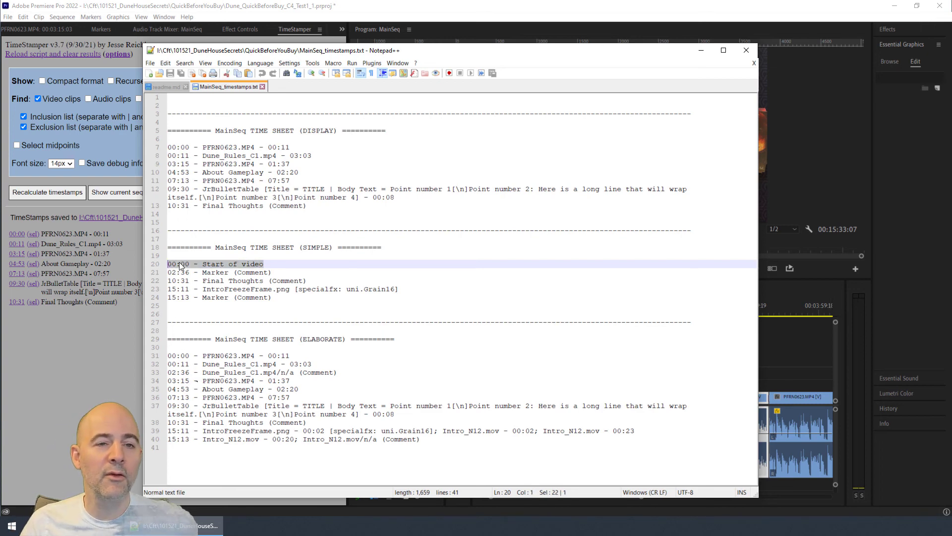
{"action": "left_click_drag", "start_coordinate": [274, 273], "coordinate": [204, 273]}
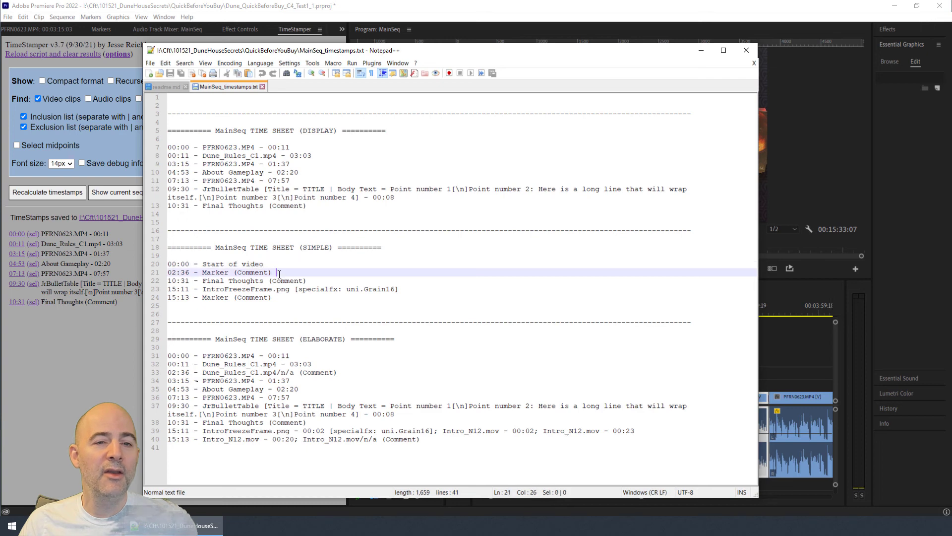
{"action": "left_click", "coordinate": [246, 280]}
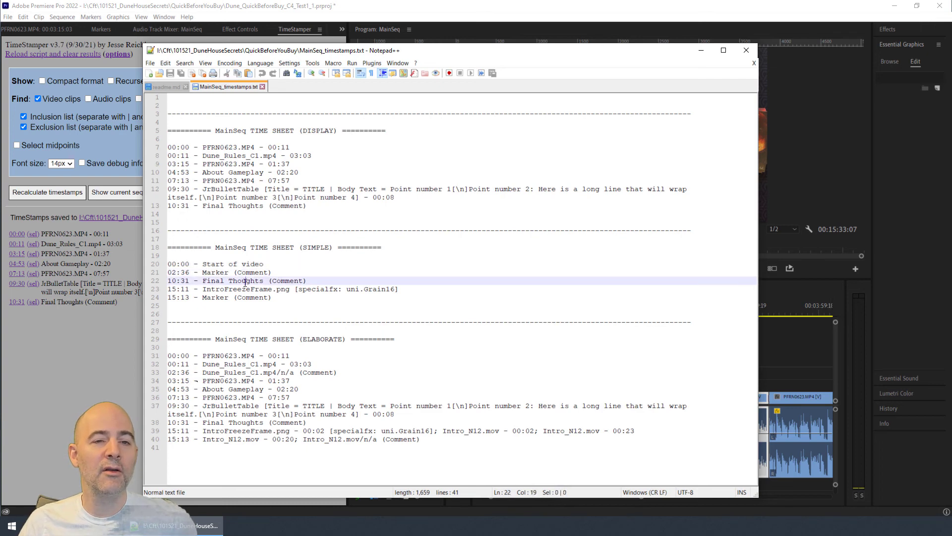
{"action": "left_click_drag", "start_coordinate": [327, 302], "coordinate": [110, 293]}
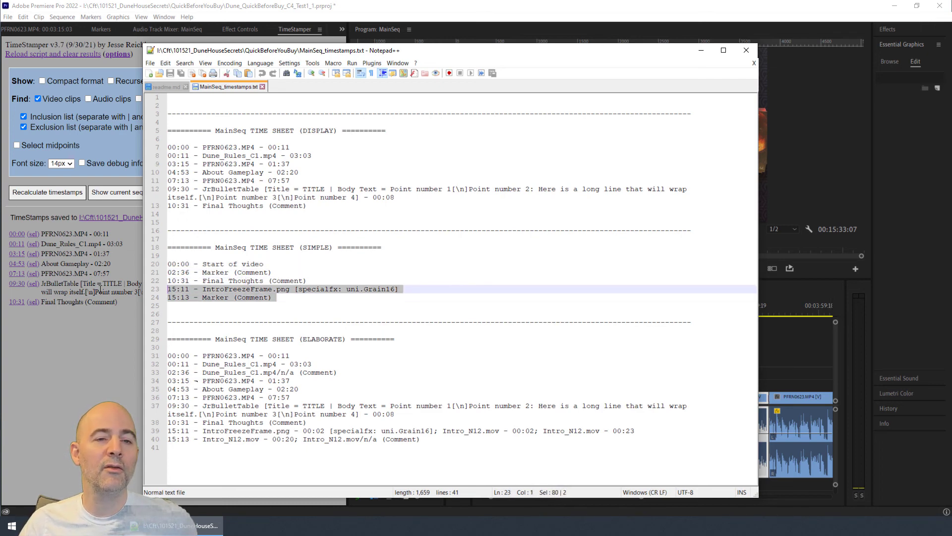
Delete the two trailing entries and rename the 02:36 'Marker (Comment)' to 'Initial Thoughts'
{"action": "key", "text": "Delete"}
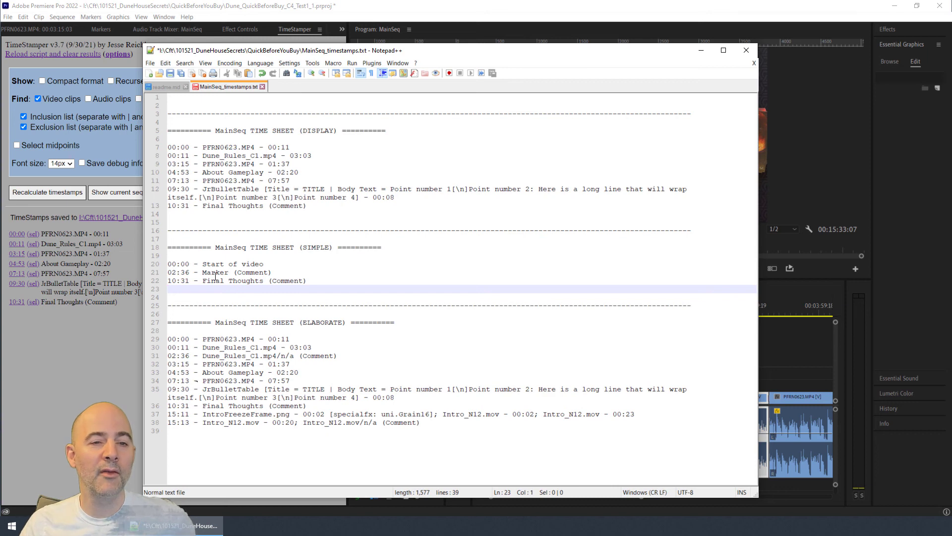
{"action": "left_click_drag", "start_coordinate": [203, 273], "coordinate": [302, 273]}
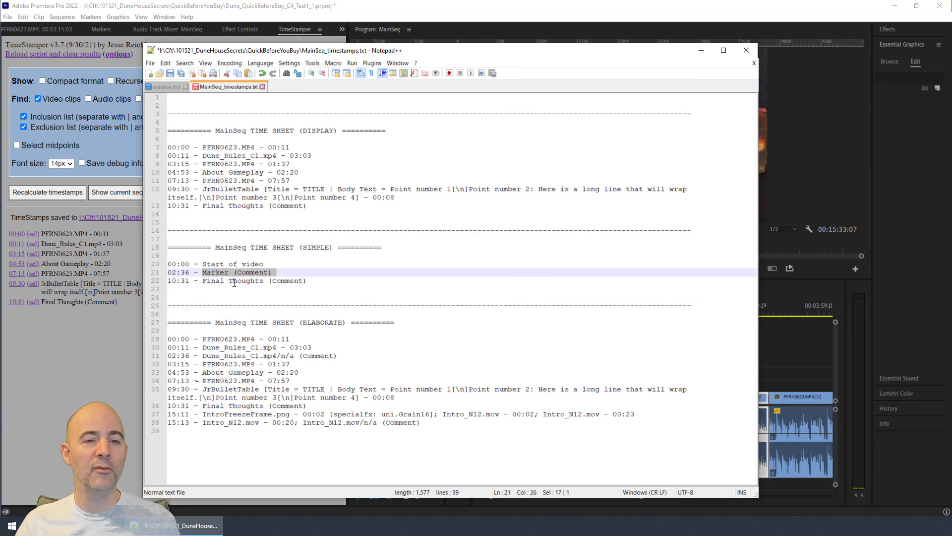
{"action": "left_click", "coordinate": [254, 280]}
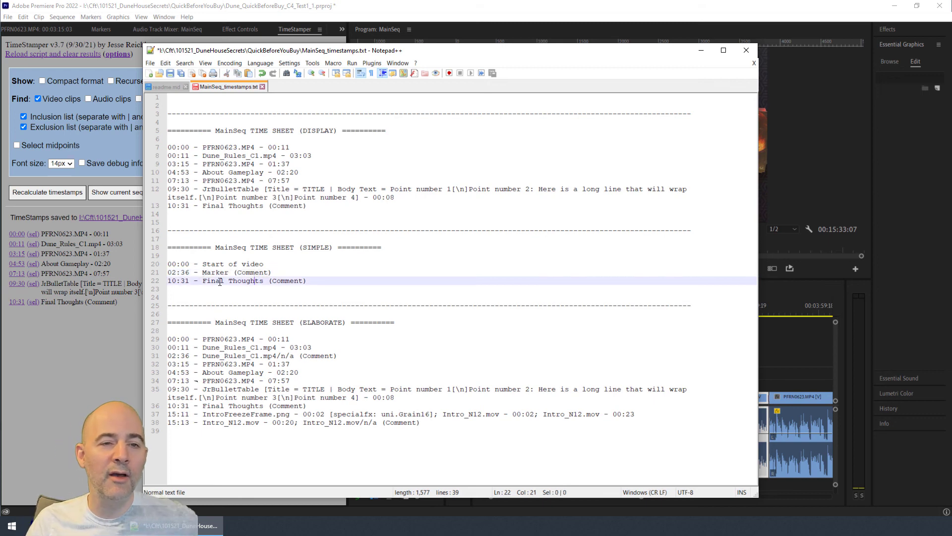
{"action": "left_click_drag", "start_coordinate": [202, 273], "coordinate": [278, 273]}
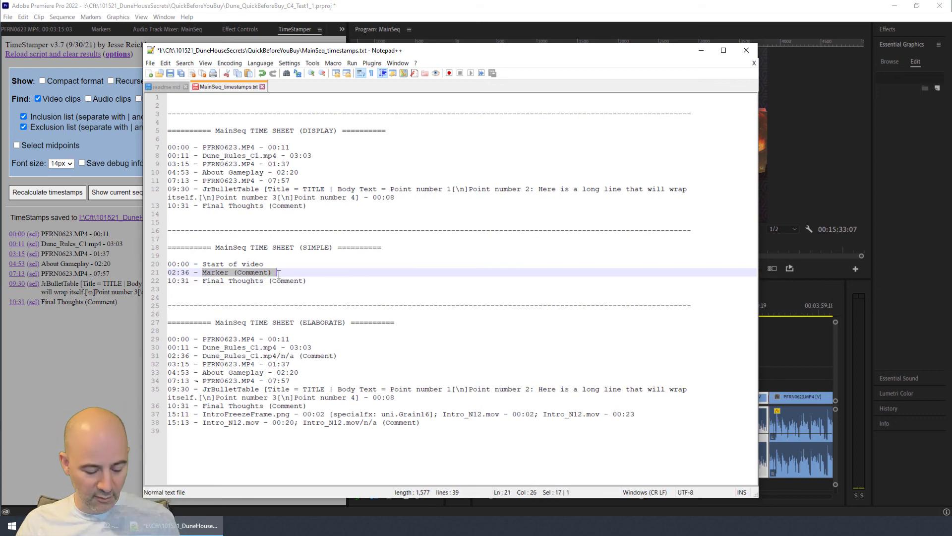
{"action": "type", "text": "Ini"}
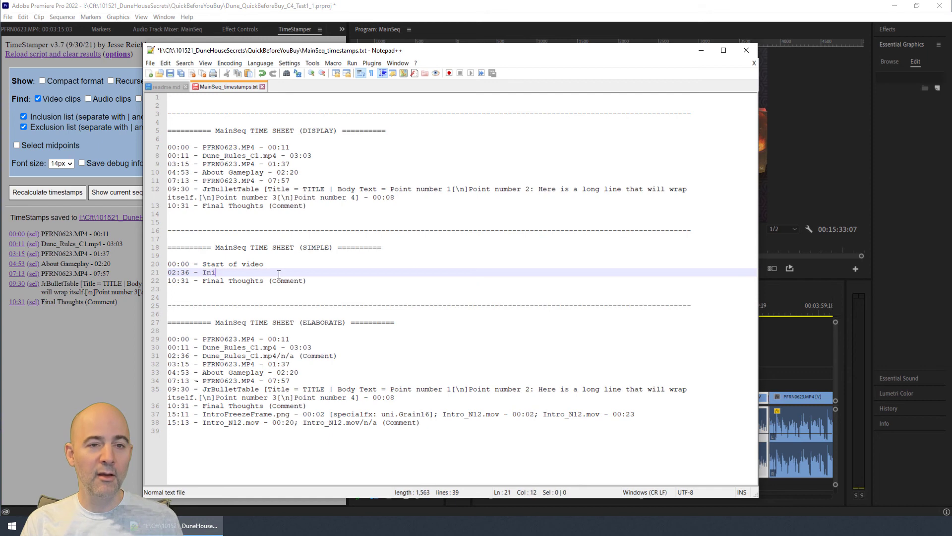
{"action": "type", "text": "tial "}
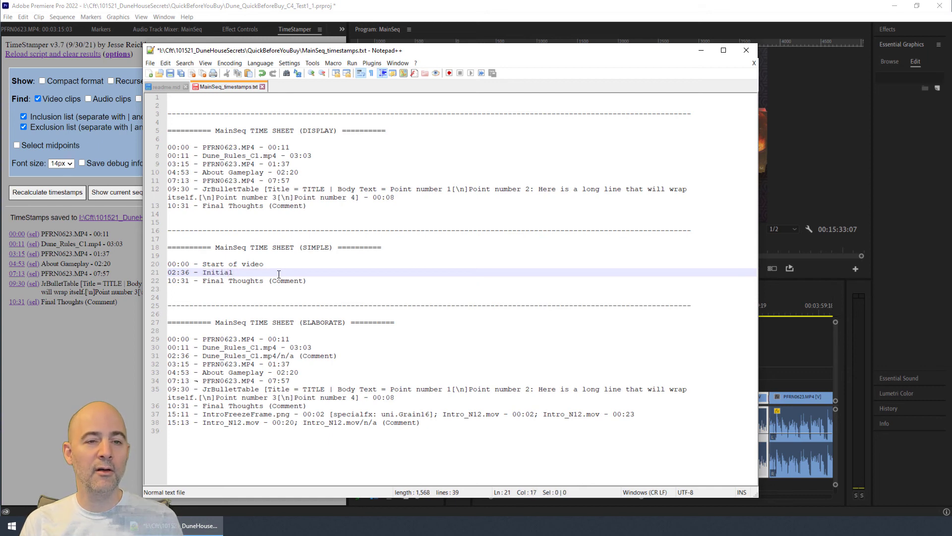
{"action": "type", "text": "Thoughts"}
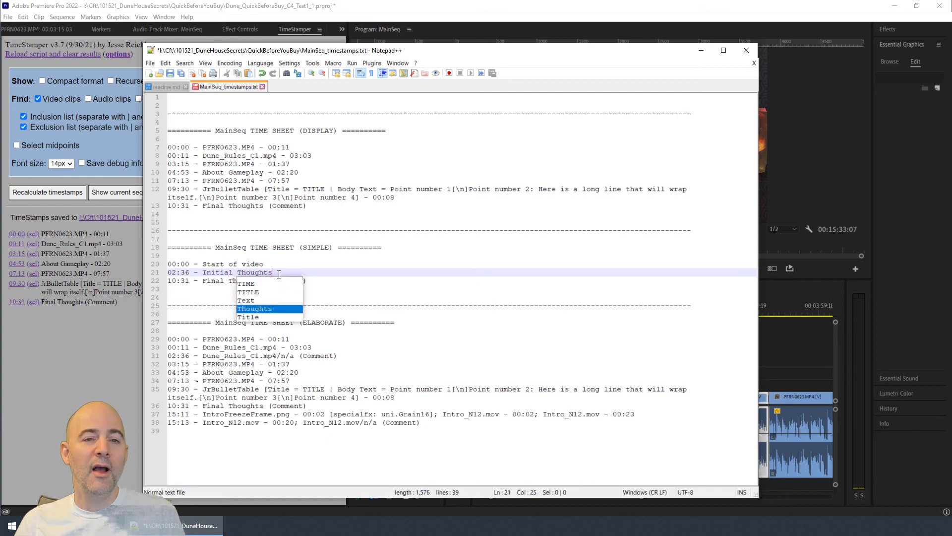
{"action": "key", "text": "Escape"}
Check the three remaining chapter lines, then bring Premiere Pro back to the front
{"action": "left_click", "coordinate": [315, 280]}
{"action": "key", "text": "shift+Up"}
{"action": "key", "text": "shift+Up"}
{"action": "key", "text": "shift+Up"}
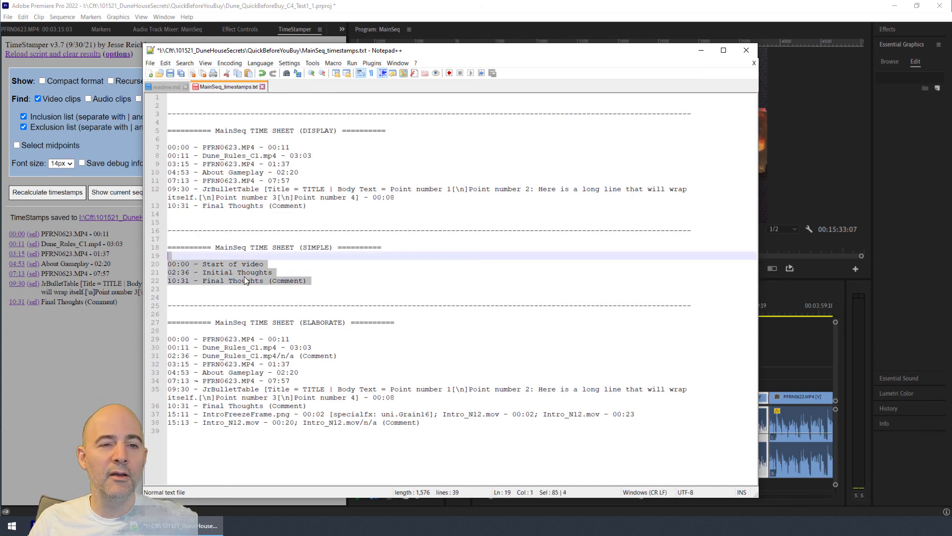
{"action": "left_click", "coordinate": [300, 292]}
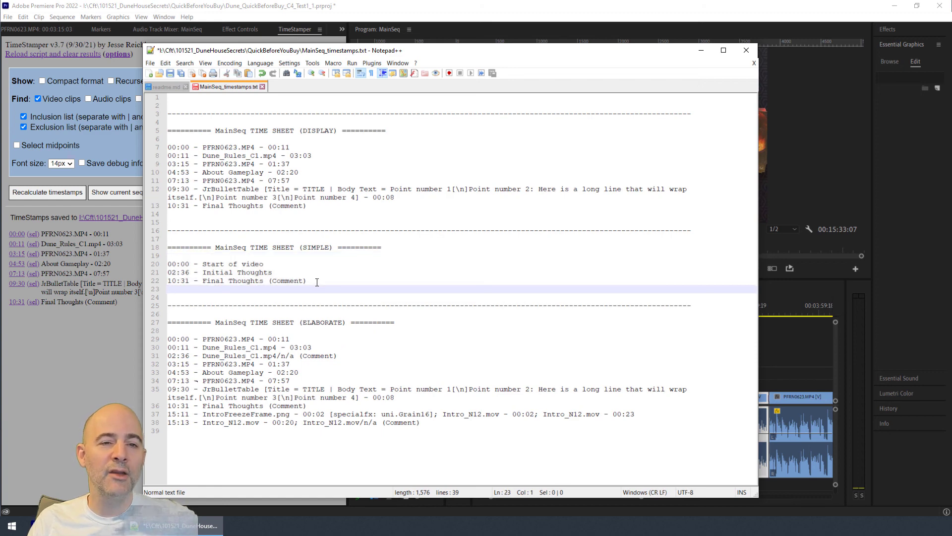
{"action": "left_click", "coordinate": [426, 13]}
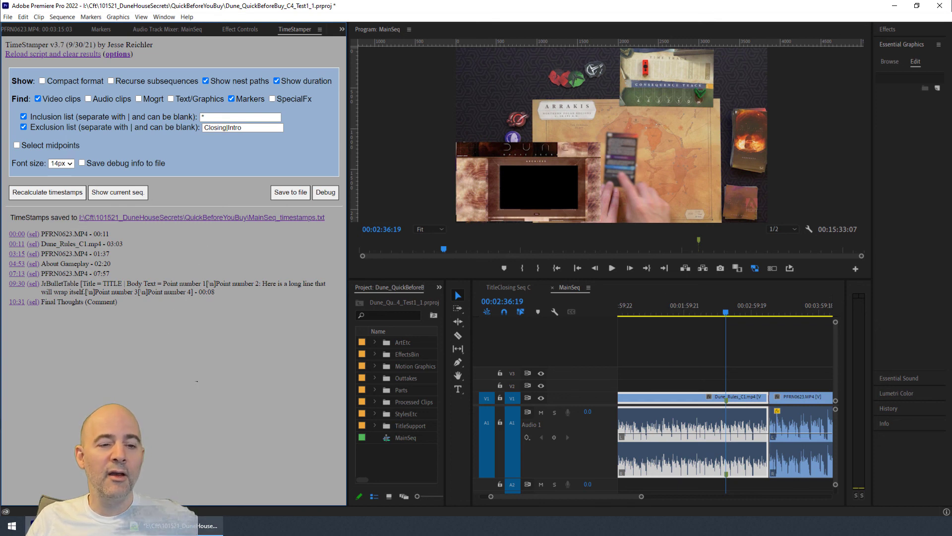
{"action": "left_click", "coordinate": [224, 217]}
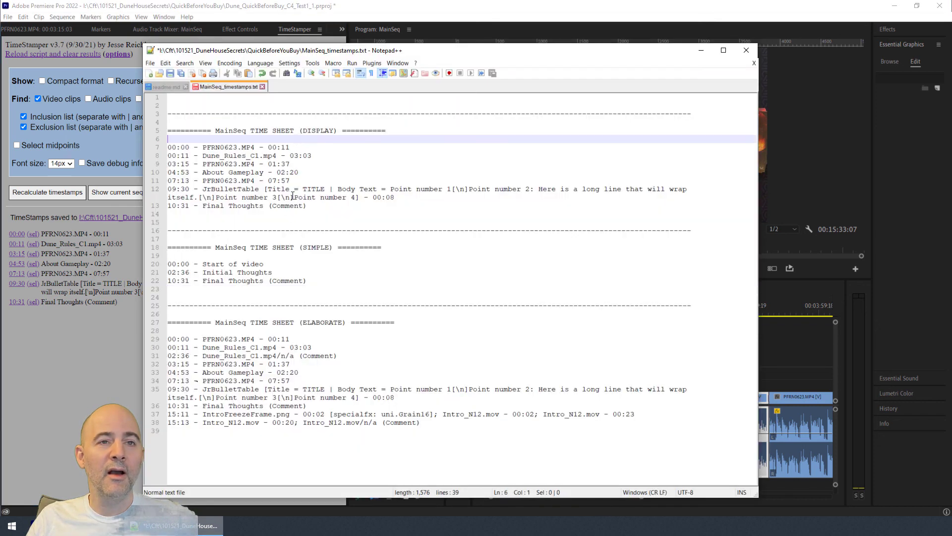
{"action": "left_click_drag", "start_coordinate": [309, 206], "coordinate": [89, 152]}
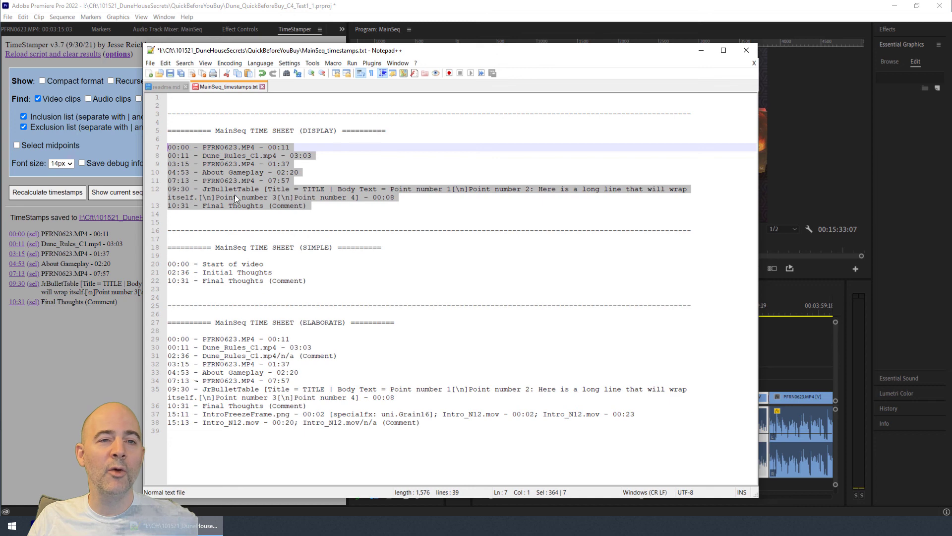
{"action": "left_click", "coordinate": [255, 176]}
{"action": "left_click_drag", "start_coordinate": [314, 208], "coordinate": [203, 150]}
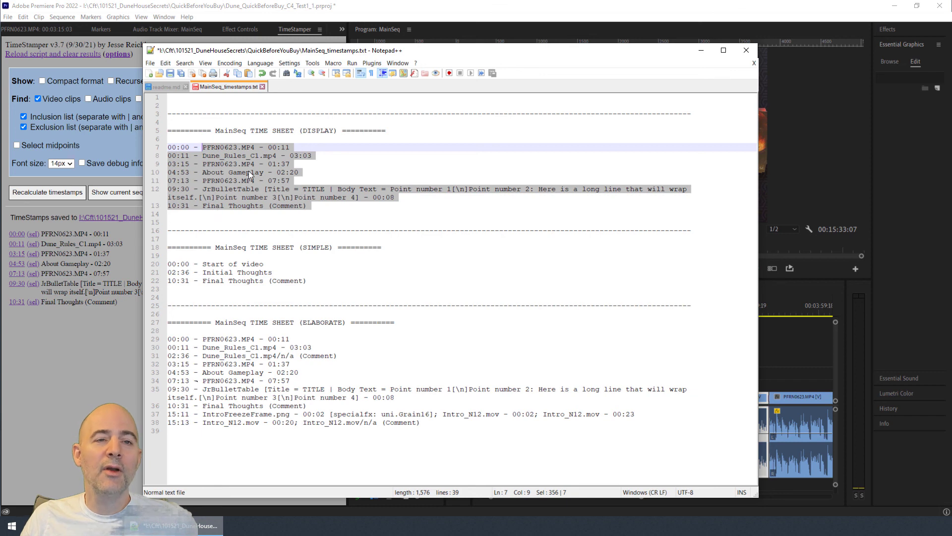
{"action": "left_click", "coordinate": [205, 148]}
{"action": "left_click_drag", "start_coordinate": [202, 148], "coordinate": [312, 208]}
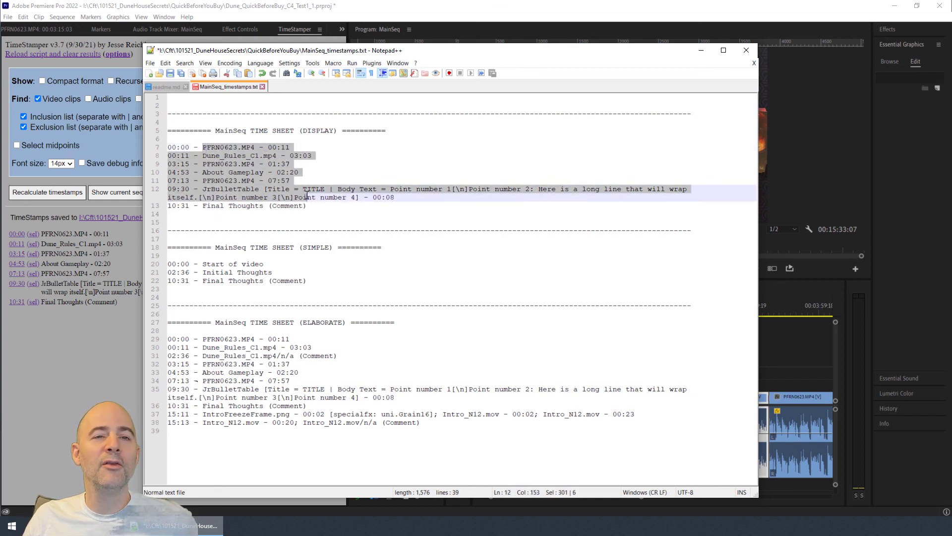
{"action": "left_click", "coordinate": [317, 207]}
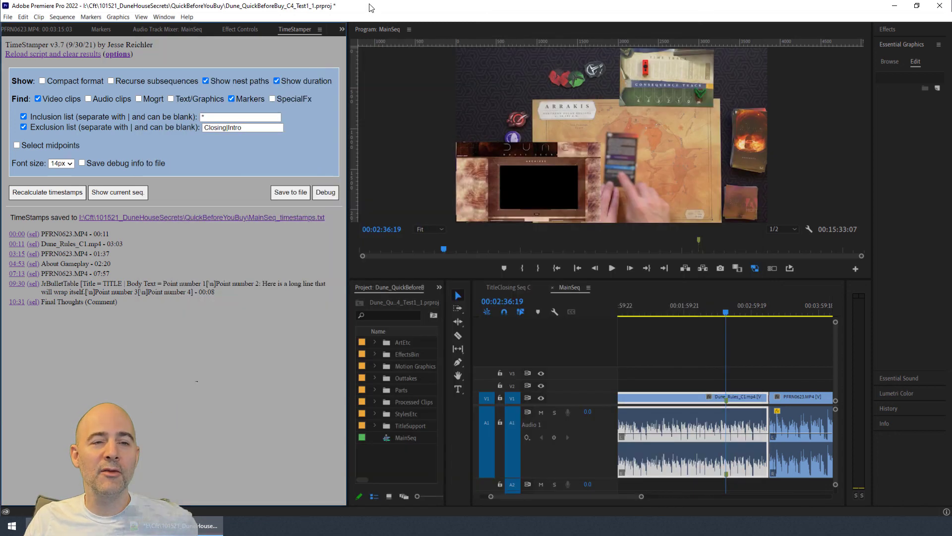
{"action": "left_click", "coordinate": [371, 10]}
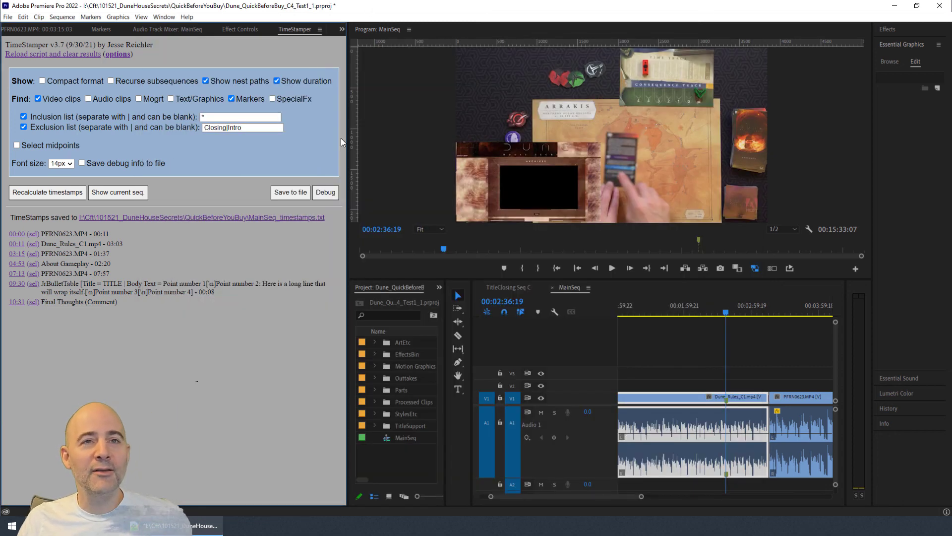